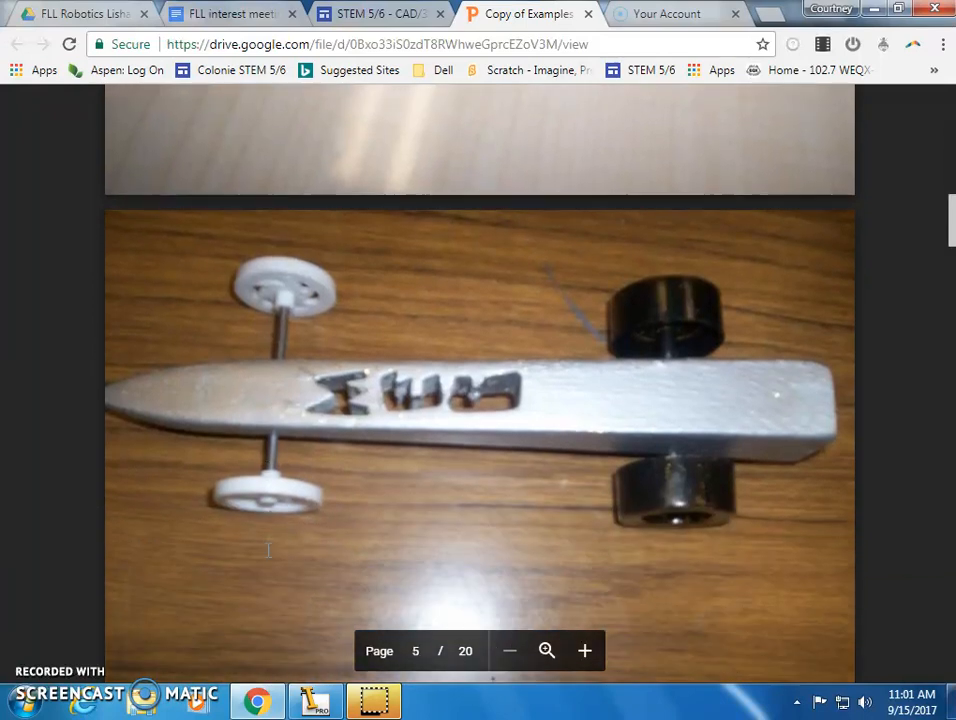
# Look through the example dragster photos, and return to the Dragster Design links on the STEM 5/6 CAD/3D Printing page
pyautogui.scroll(-6, 268, 548)
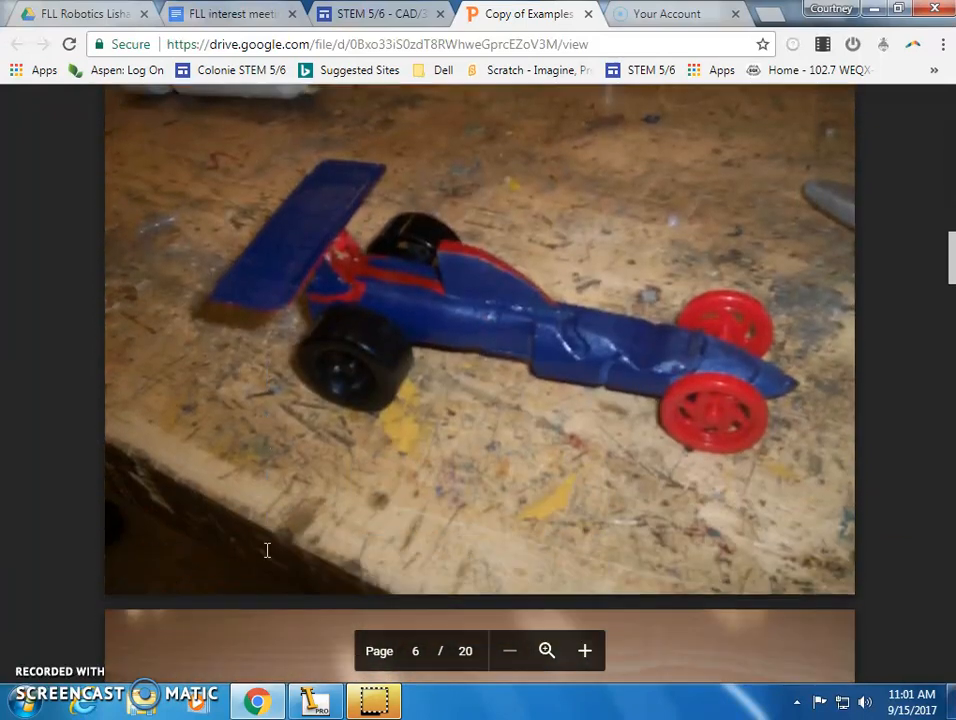
pyautogui.scroll(-1, 266, 549)
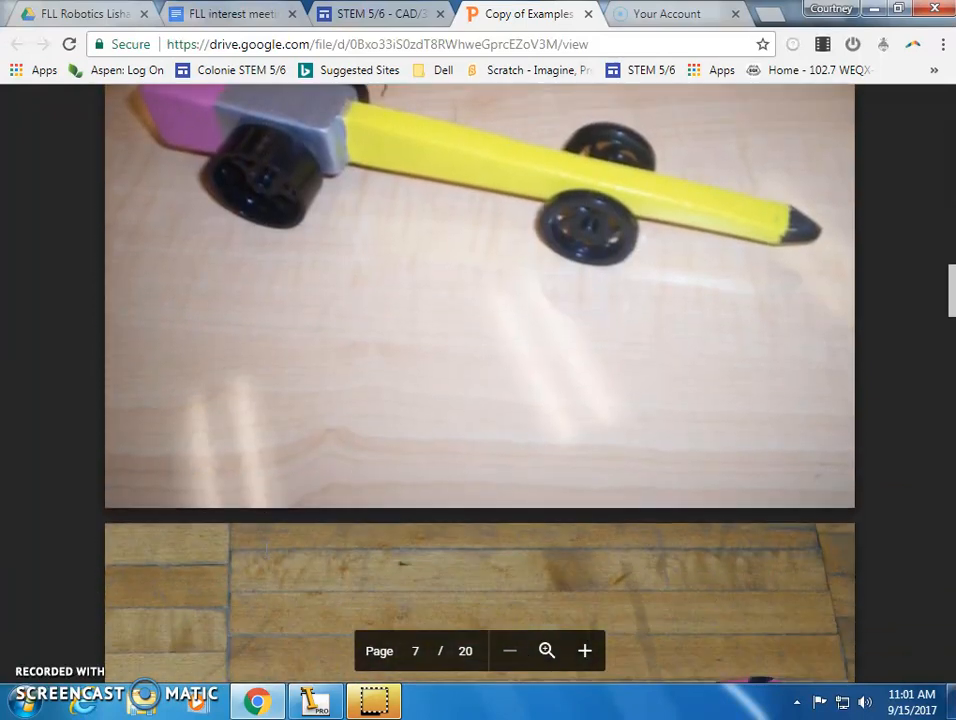
pyautogui.scroll(-8, 266, 549)
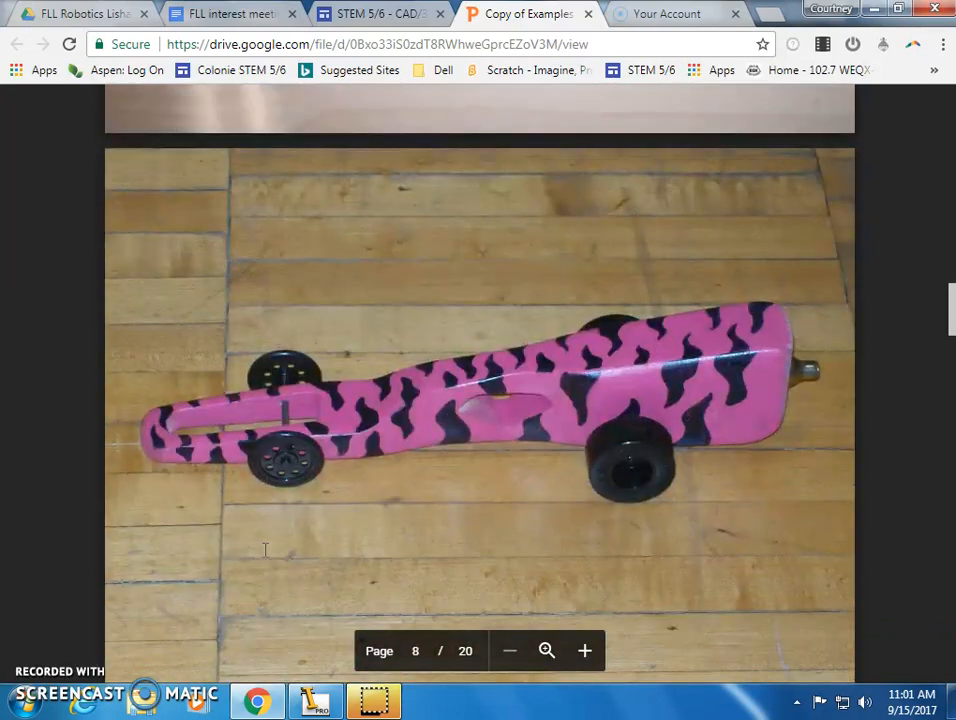
pyautogui.scroll(-10, 266, 549)
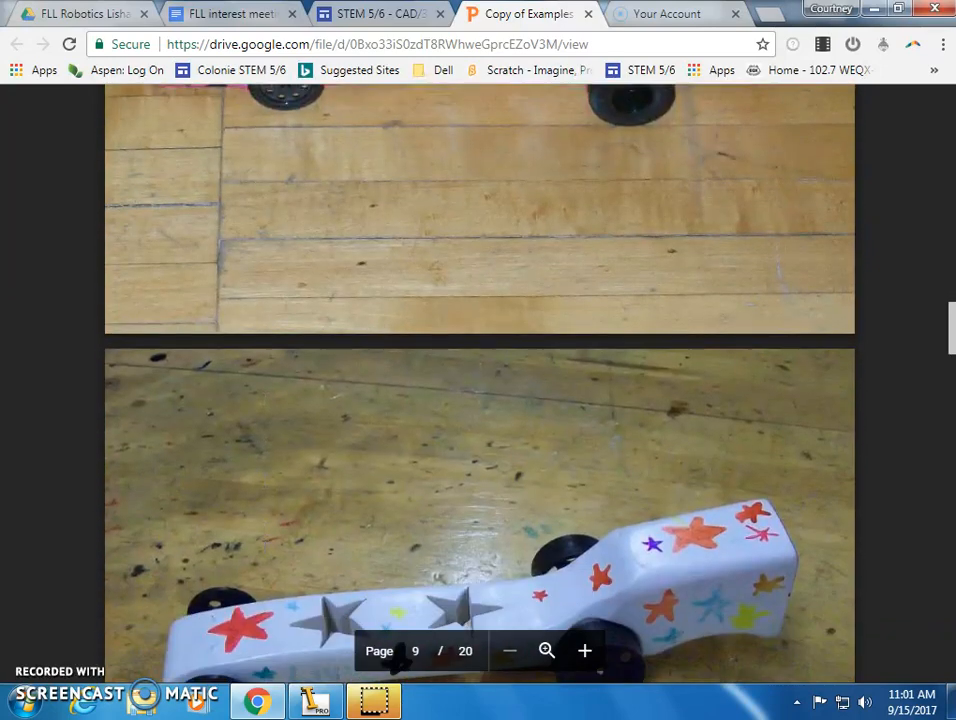
pyautogui.click(353, 18)
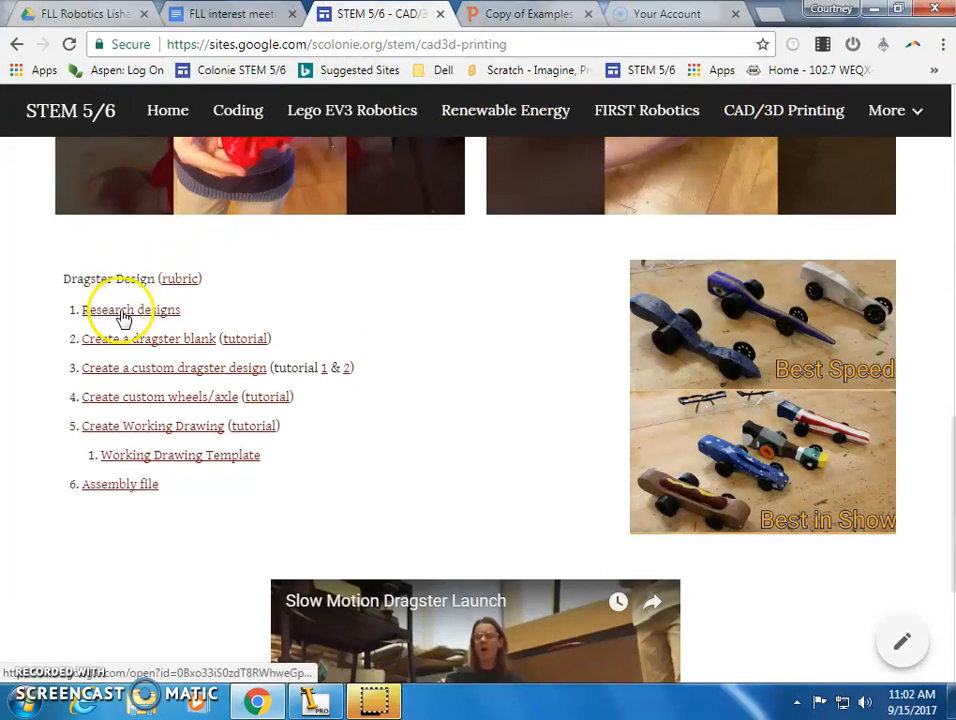
pyautogui.click(181, 311)
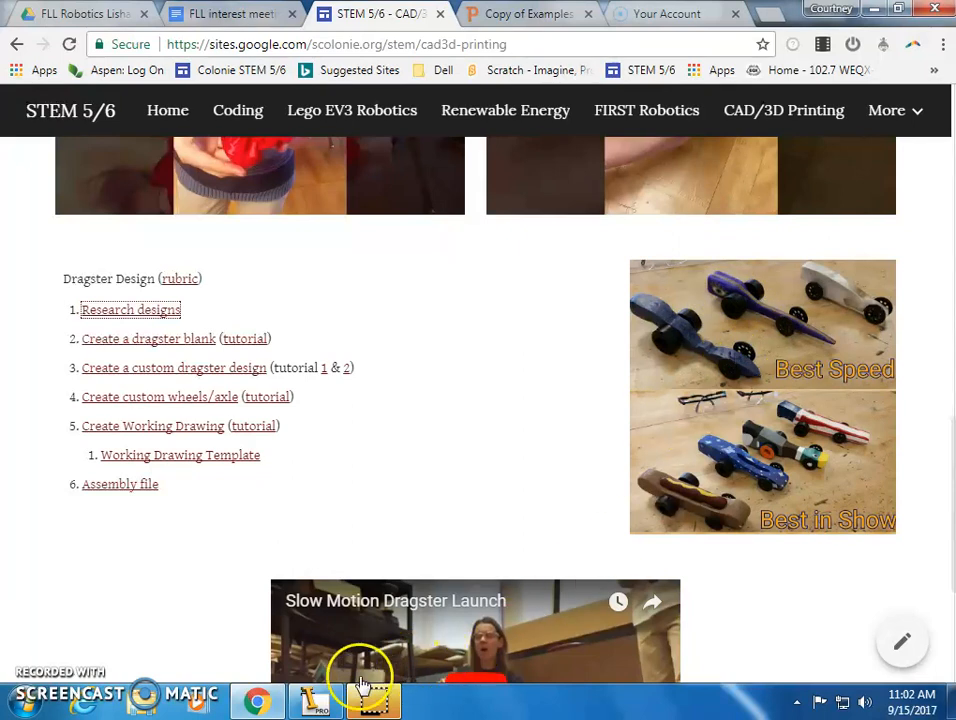
# Switch to Autodesk Inventor and create a new part from the default Standard.ipt template
pyautogui.click(313, 705)
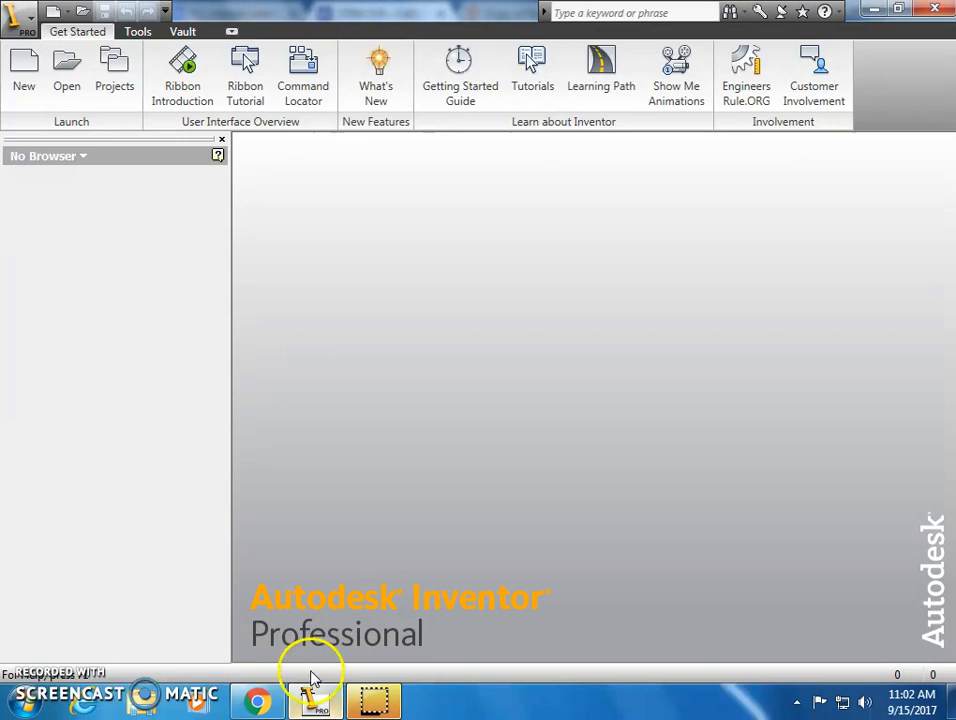
pyautogui.click(22, 72)
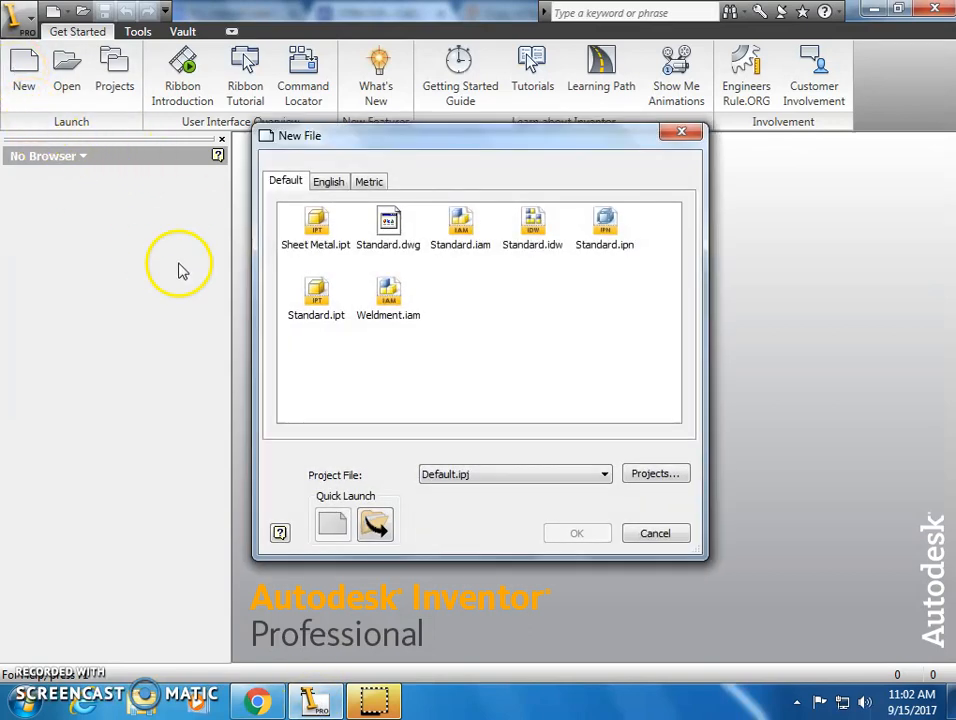
pyautogui.doubleClick(316, 293)
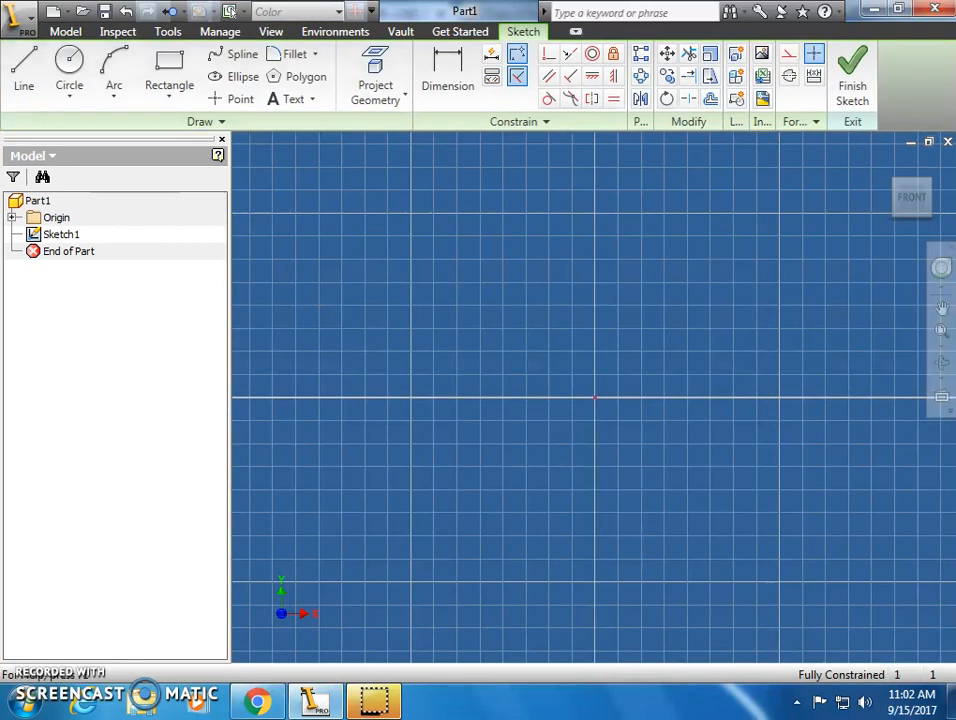
# Sketch a closed wedge profile about 2.16 in long with vertical ends, taller at the left, and a sloping upper edge
pyautogui.click(20, 74)
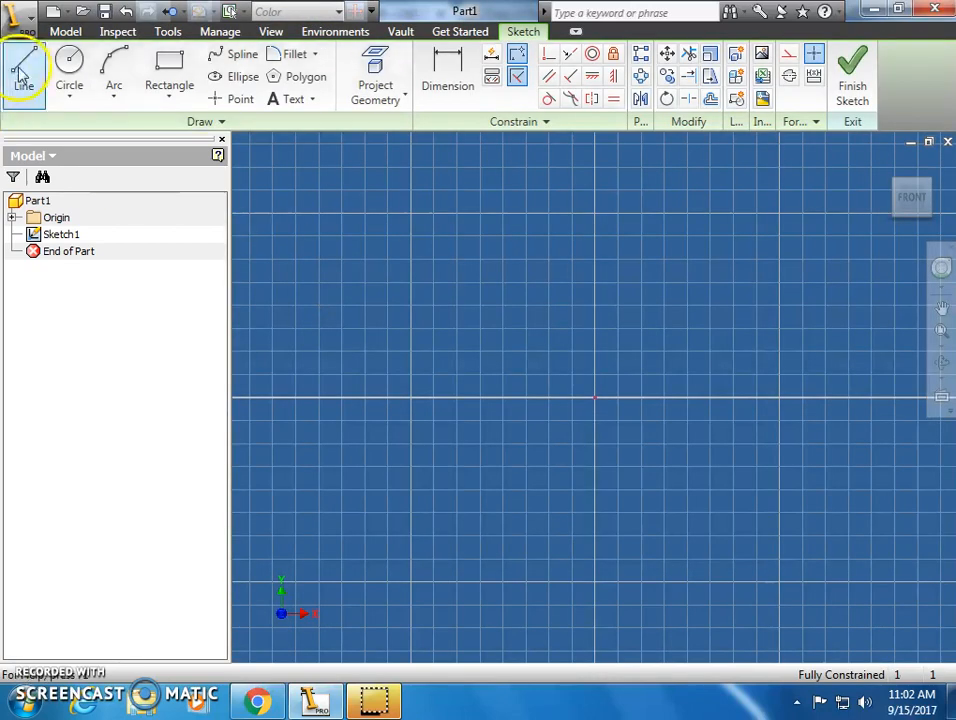
pyautogui.click(353, 287)
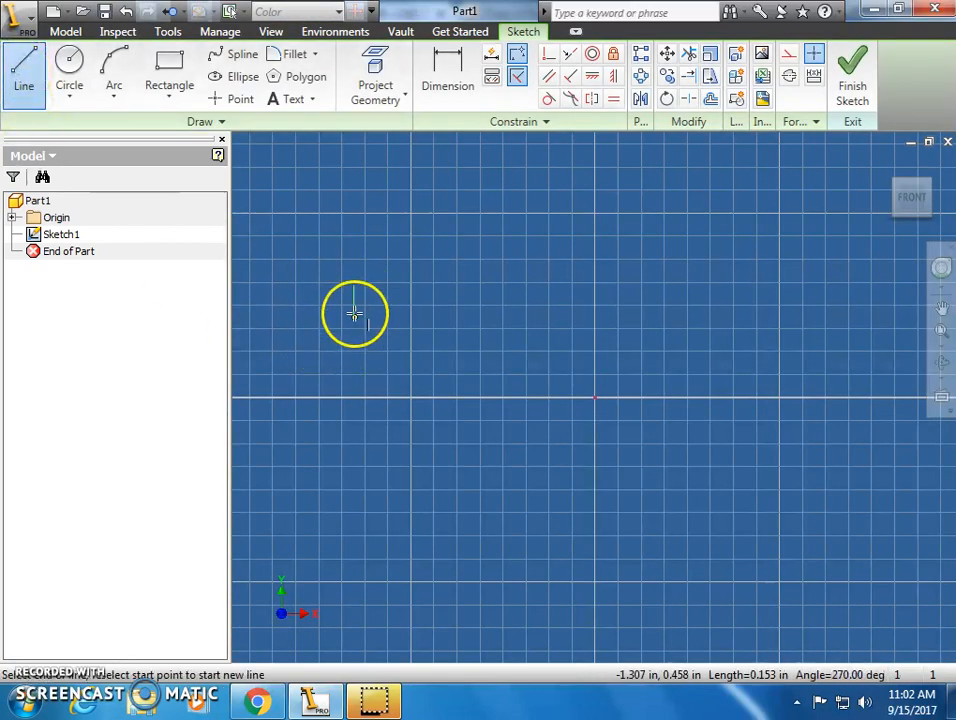
pyautogui.click(354, 461)
pyautogui.click(753, 461)
pyautogui.click(753, 397)
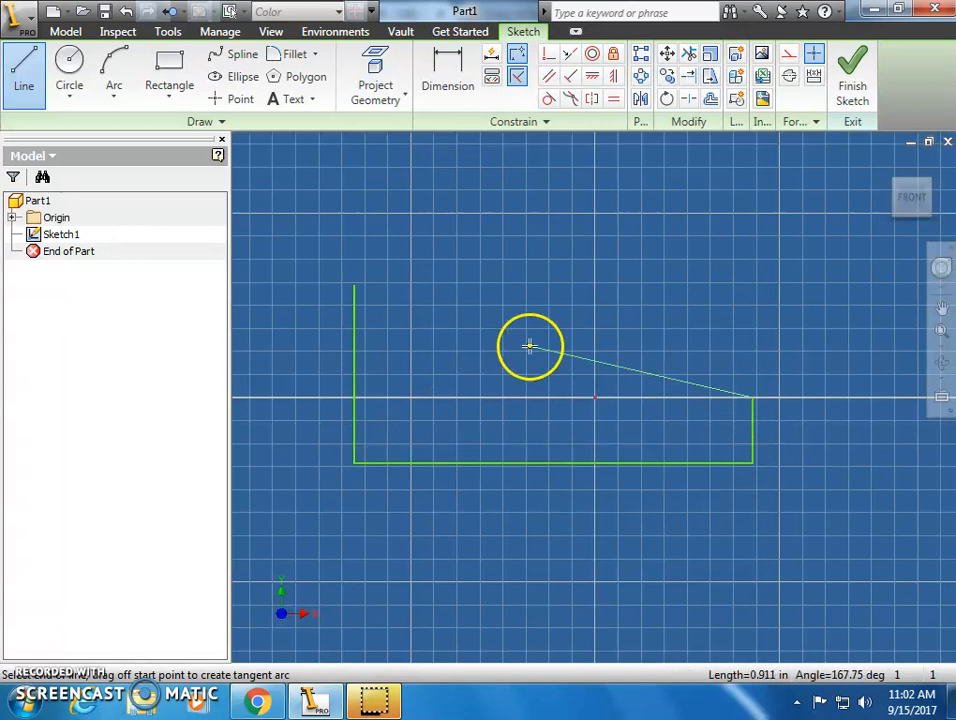
pyautogui.click(354, 287)
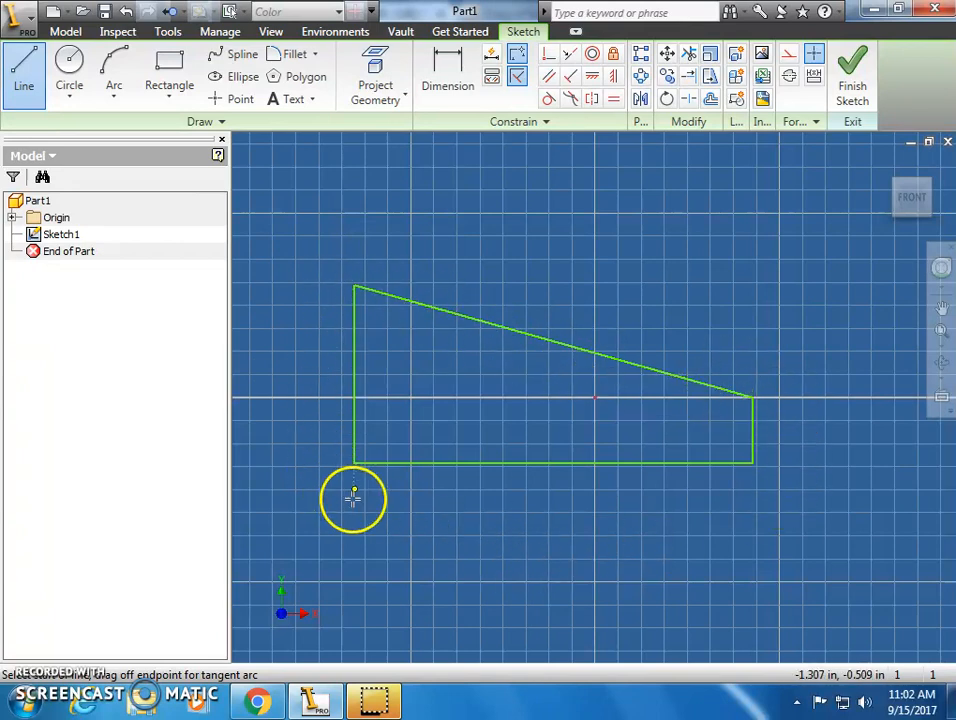
# Dimension the profile's bottom edge and set its length to 10 in
pyautogui.click(441, 88)
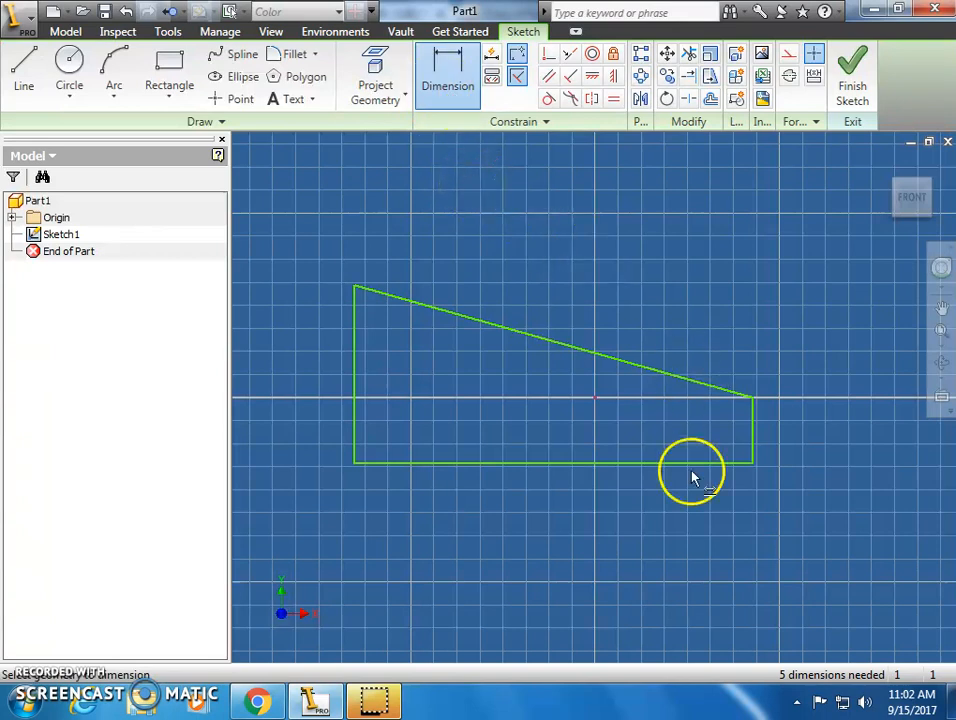
pyautogui.click(523, 463)
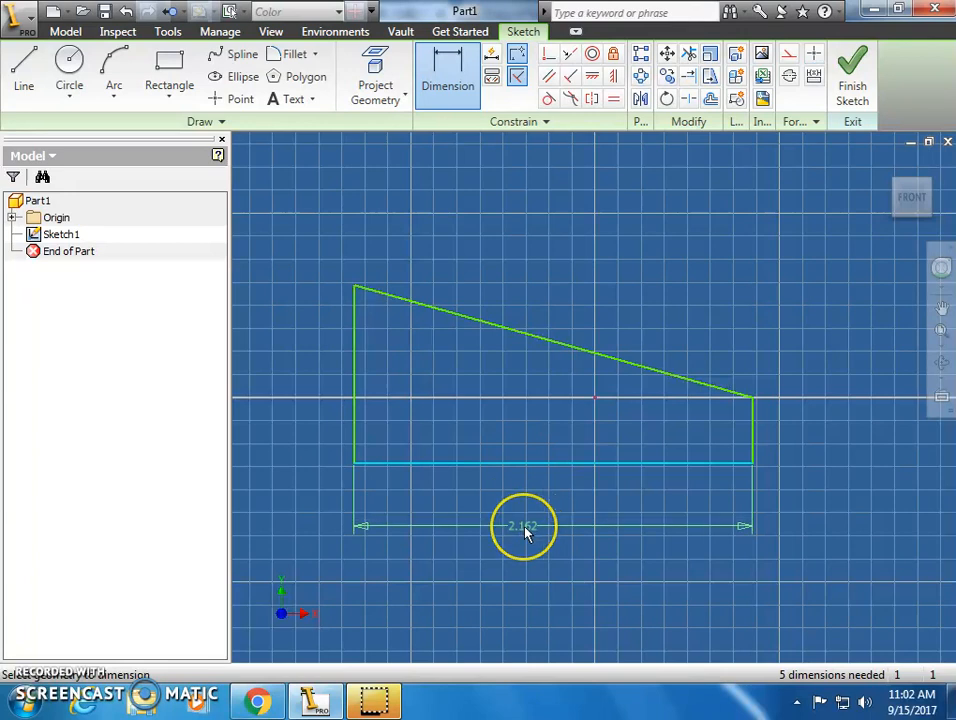
pyautogui.click(521, 531)
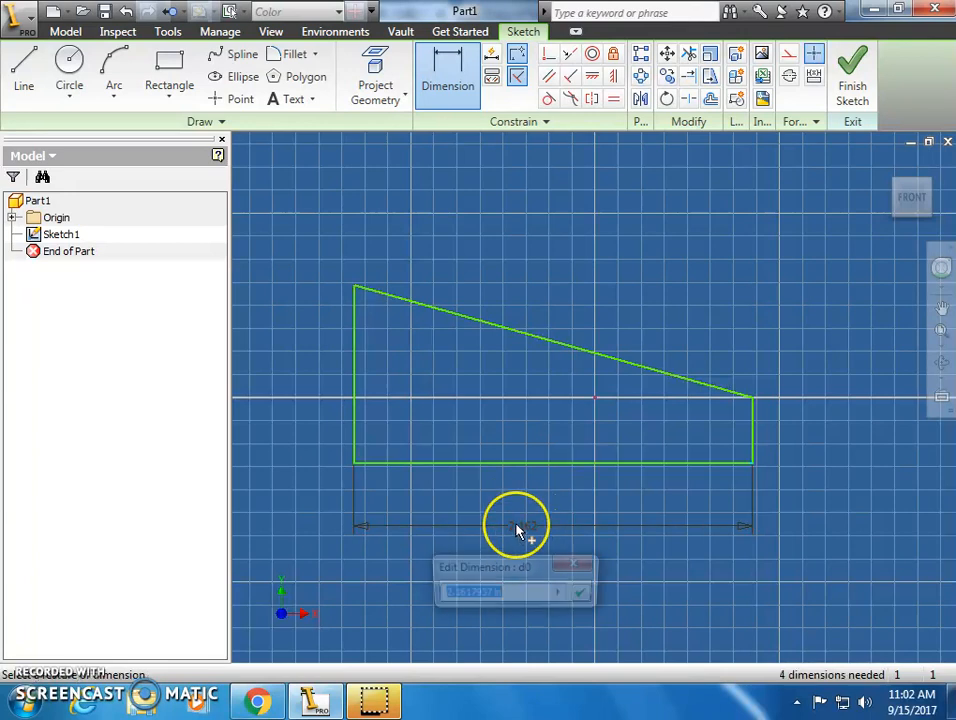
pyautogui.write('10')
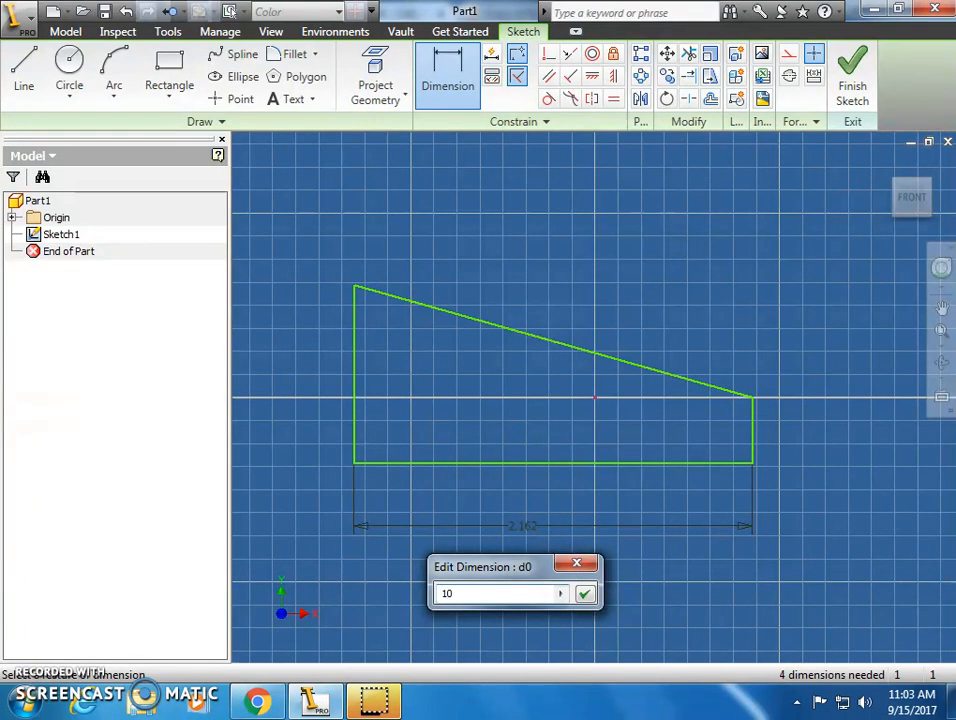
pyautogui.press('Return')
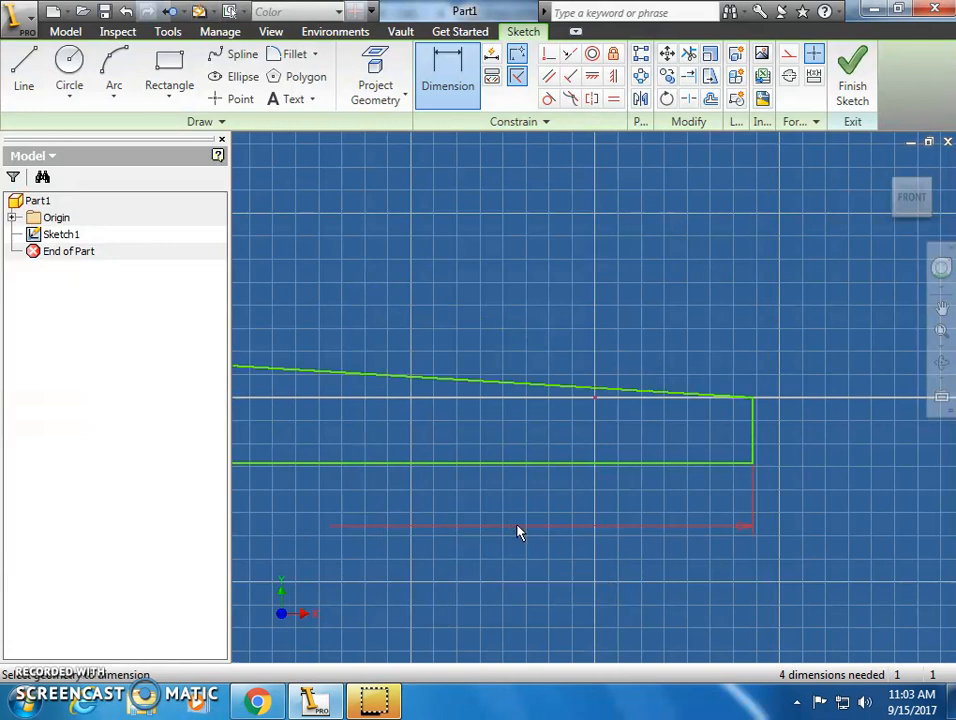
# Dimension the profile's tall left edge and set its height to 2.375 in
pyautogui.scroll(-5, 655, 506)
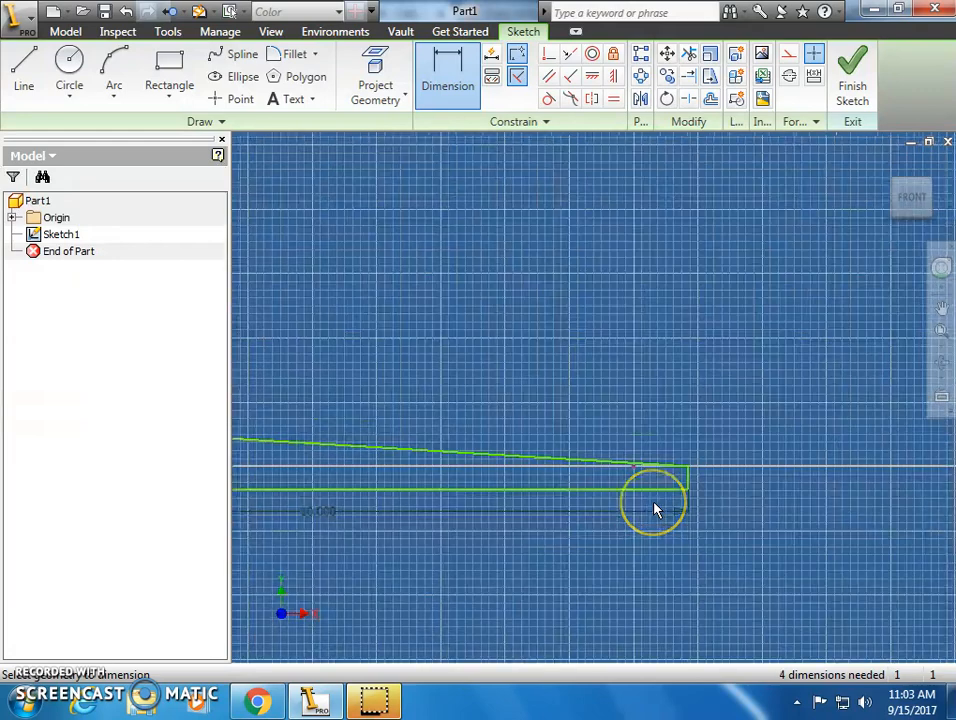
pyautogui.click(913, 201)
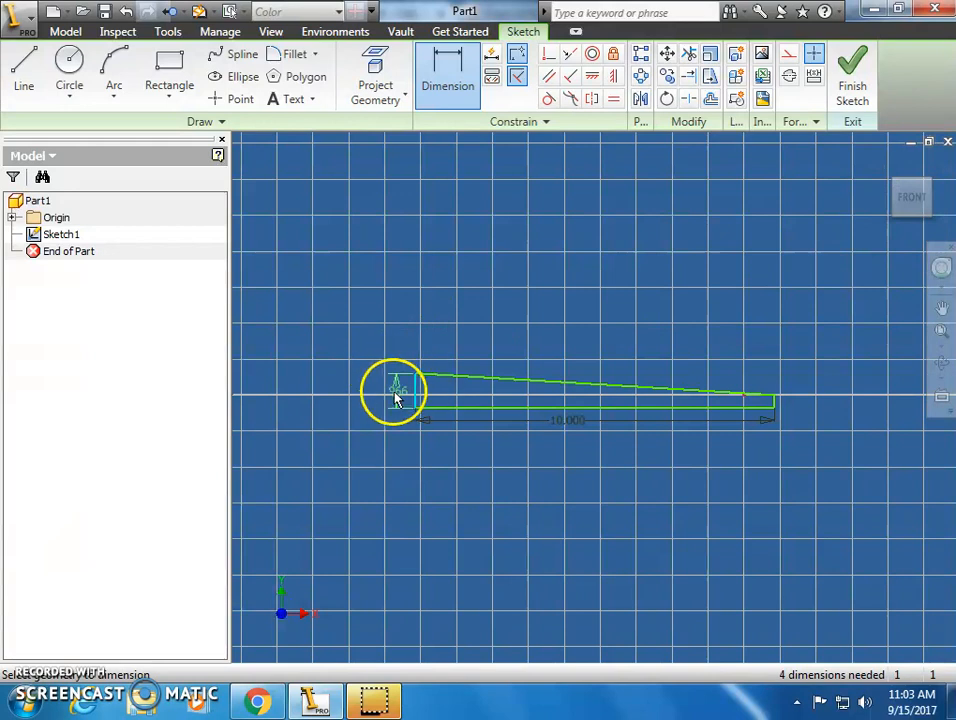
pyautogui.click(361, 397)
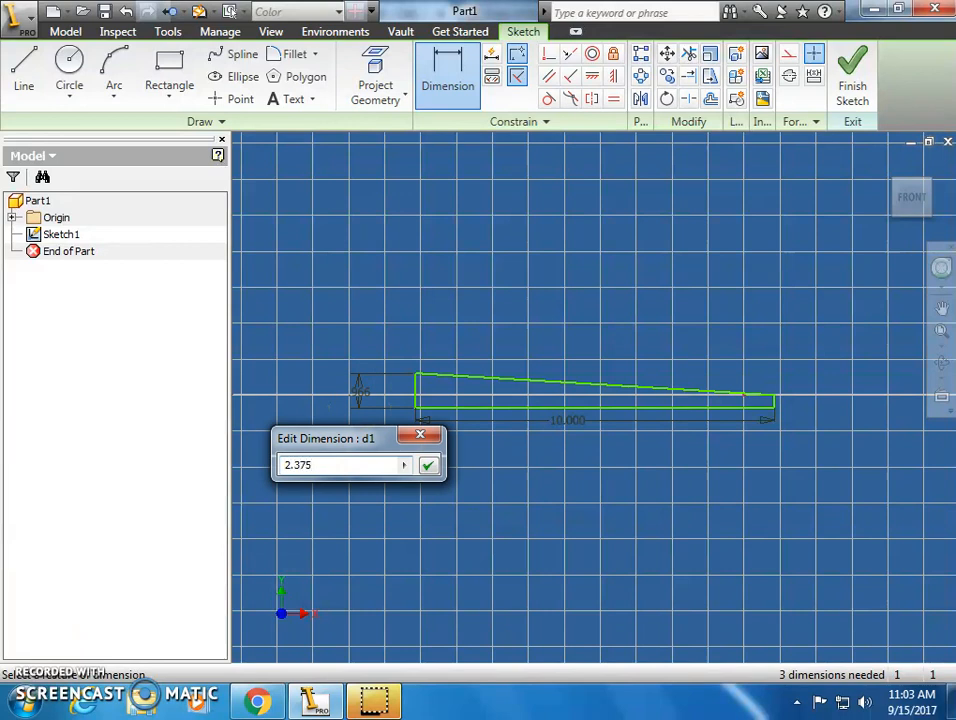
pyautogui.press('Return')
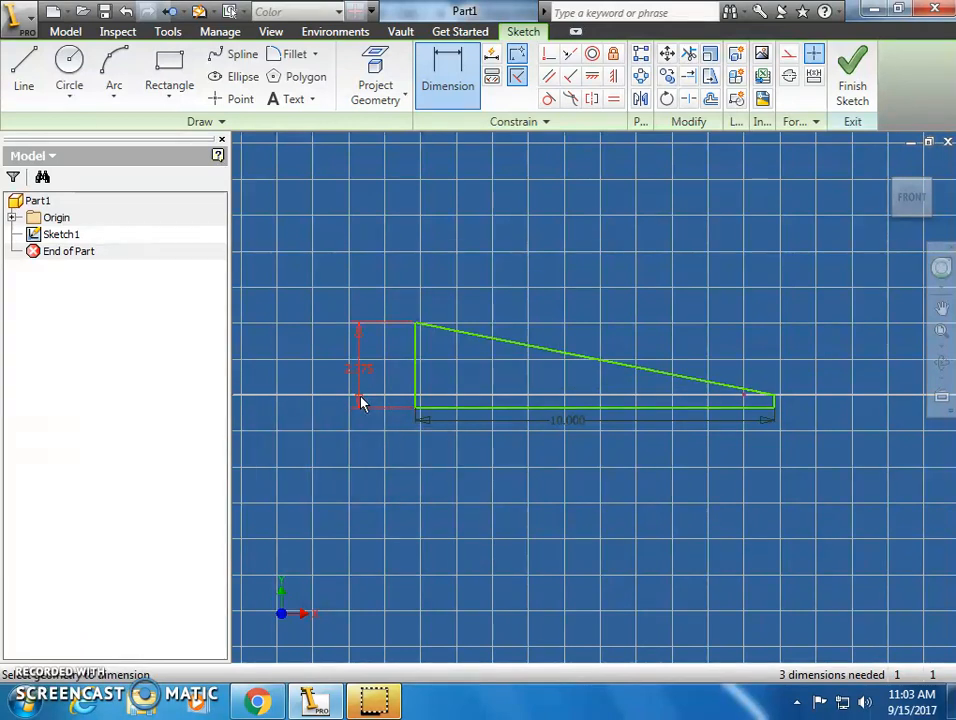
# Dimension the profile's short right edge and set its height to 0.5 in
pyautogui.click(775, 404)
pyautogui.click(799, 406)
pyautogui.write('.5')
pyautogui.press('Return')
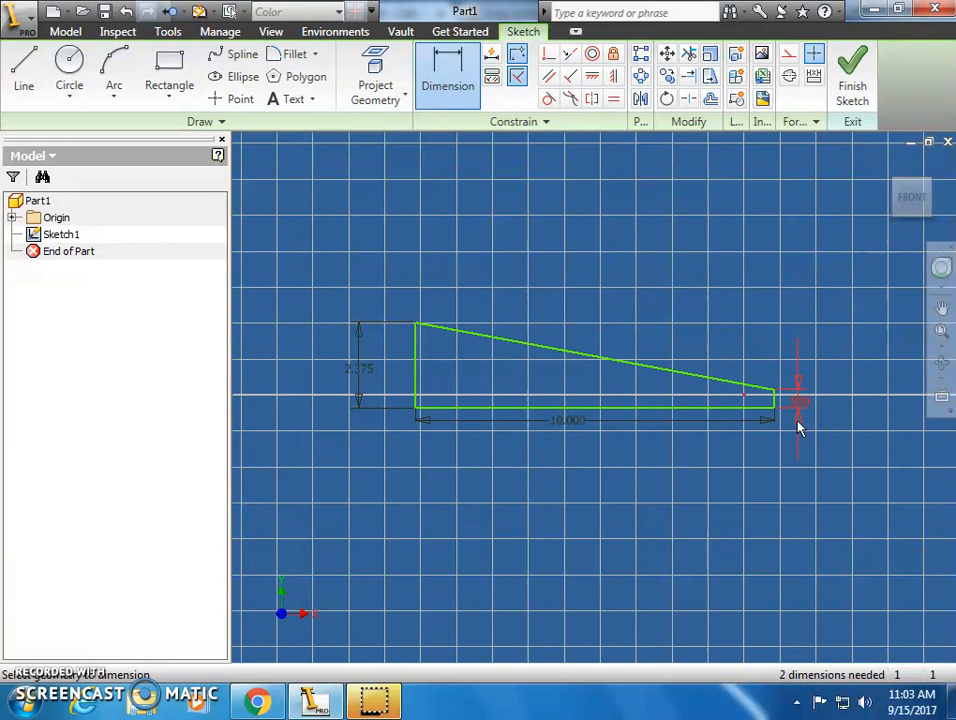
# Finish the sketch and extrude the wedge profile 1.75 in as a solid
pyautogui.click(852, 90)
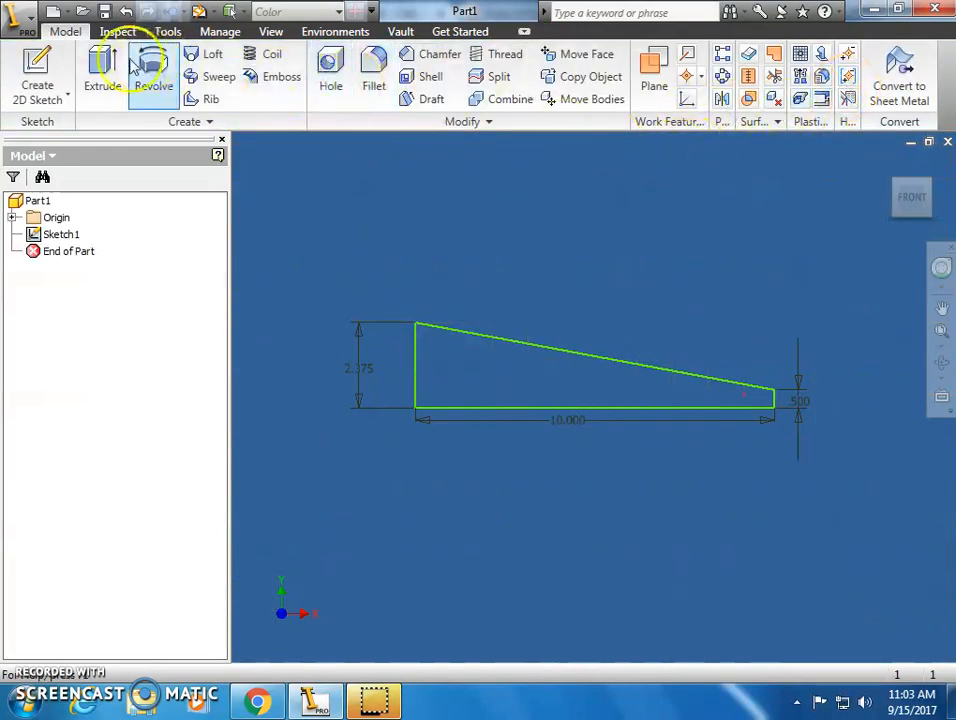
pyautogui.click(97, 64)
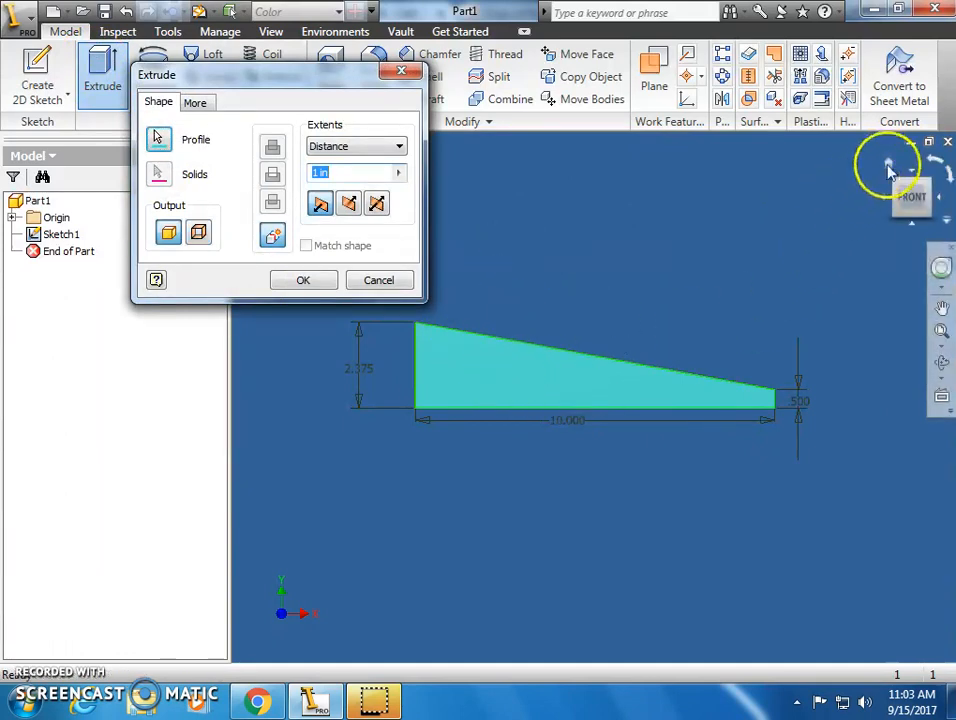
pyautogui.click(884, 164)
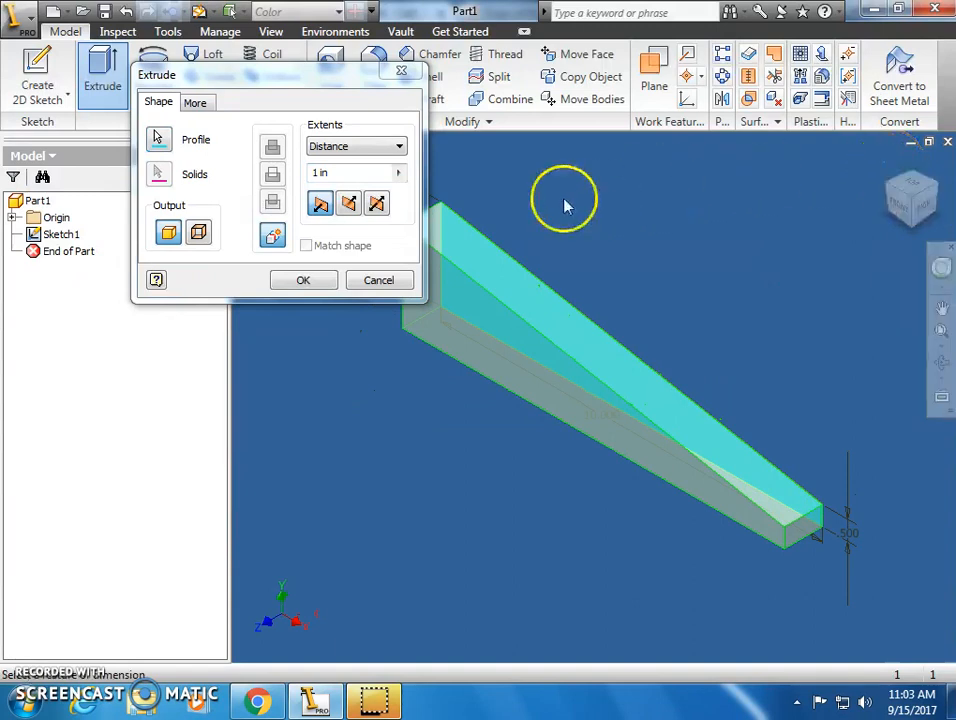
pyautogui.click(355, 172)
pyautogui.moveTo(355, 173); pyautogui.dragTo(222, 176)
pyautogui.write('1.75')
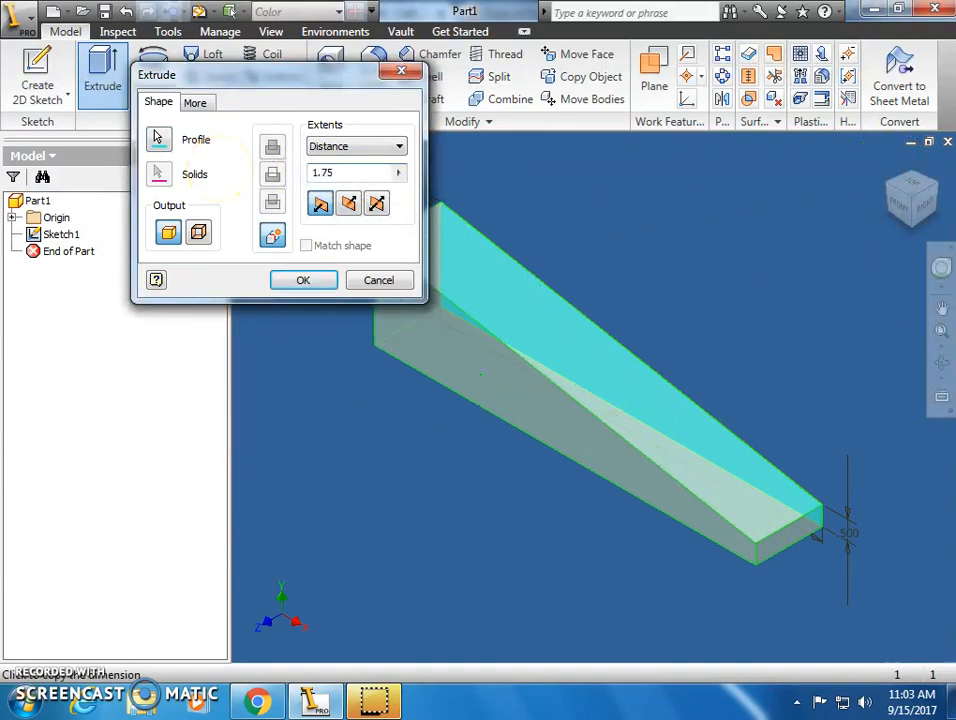
pyautogui.press('Return')
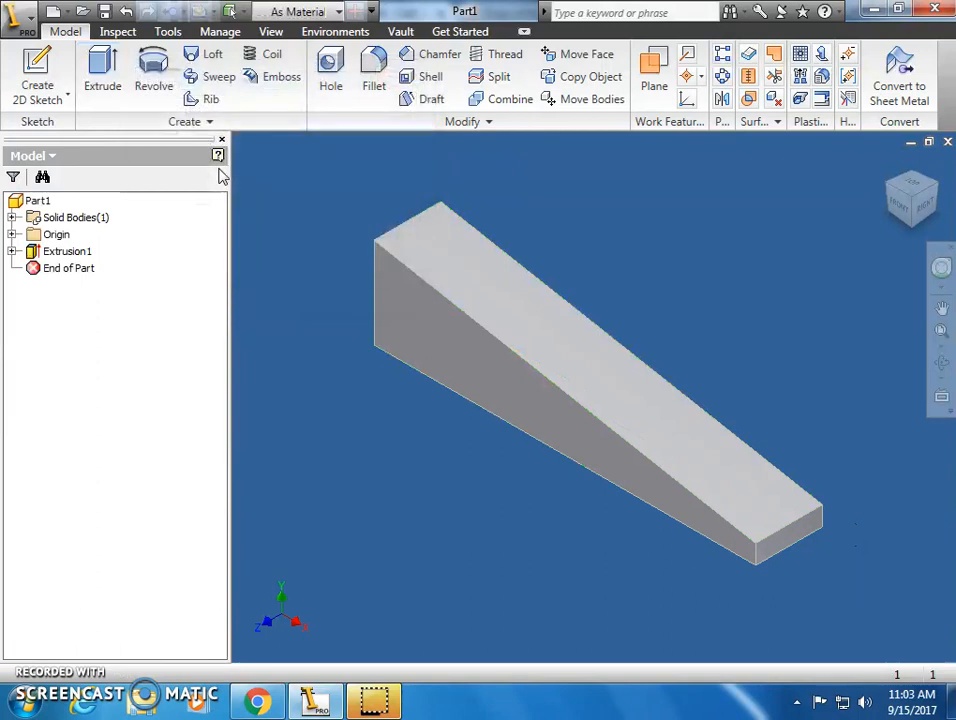
# Start a new 2D sketch on the wedge's tall rectangular end face and view that face straight on
pyautogui.click(893, 222)
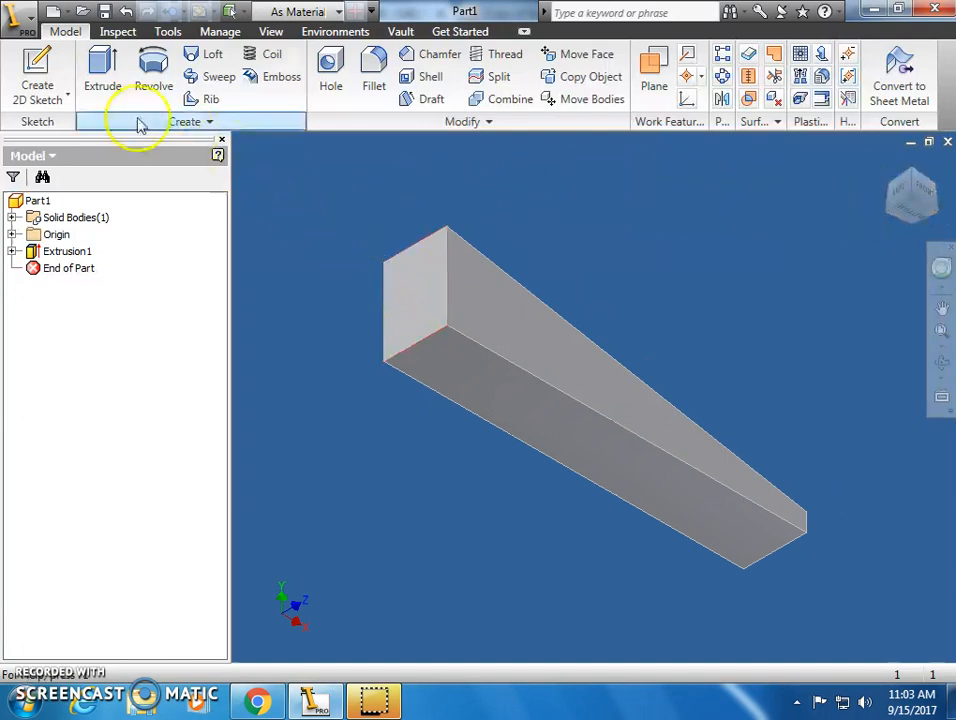
pyautogui.click(40, 84)
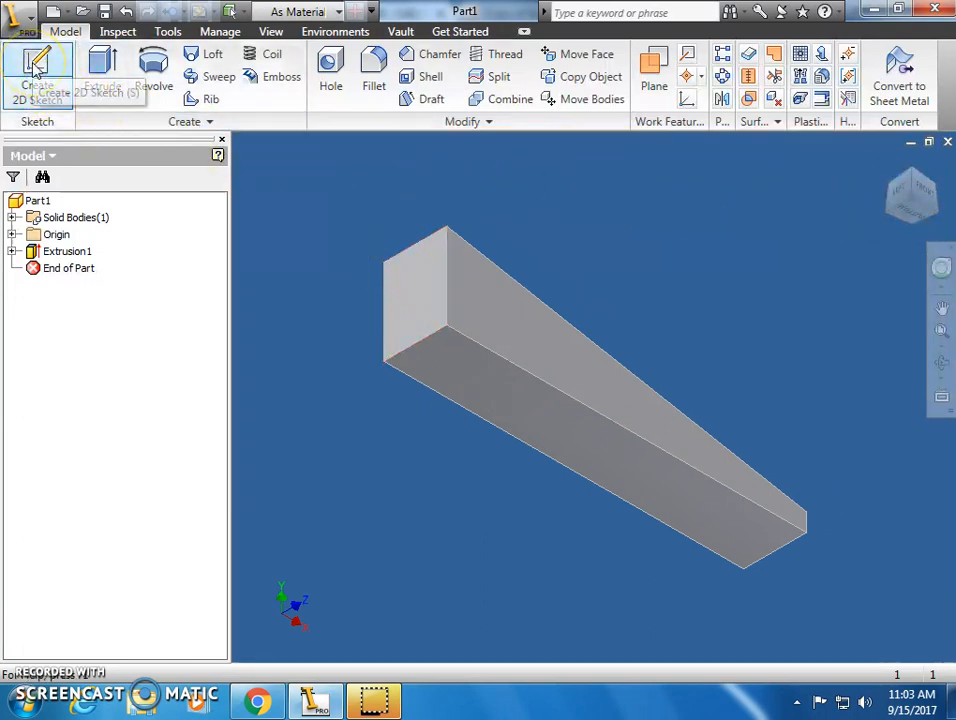
pyautogui.click(427, 300)
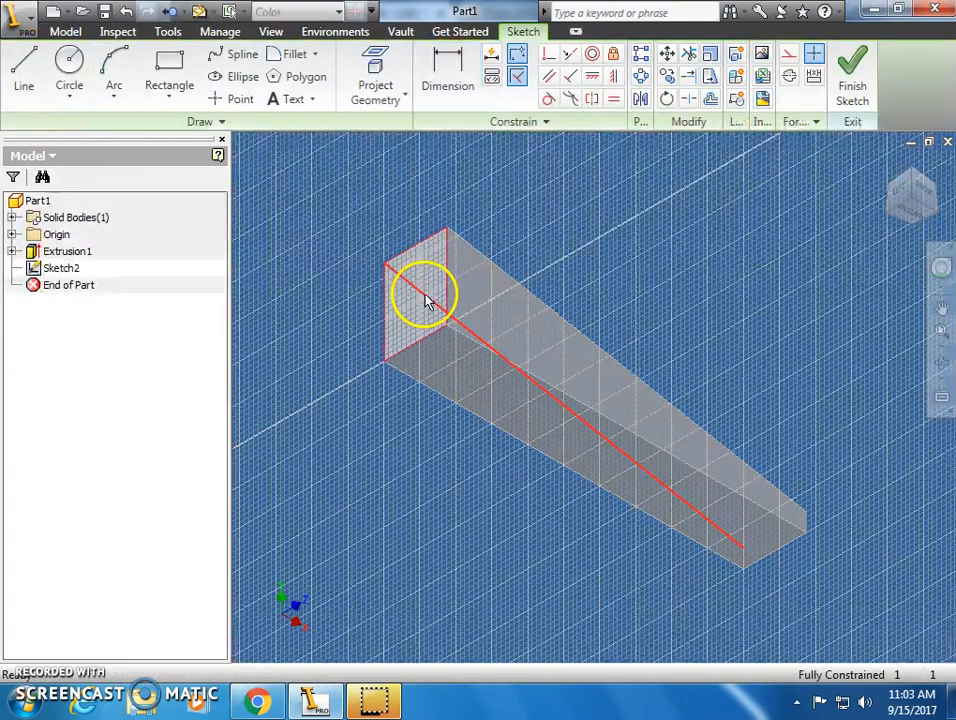
pyautogui.click(900, 188)
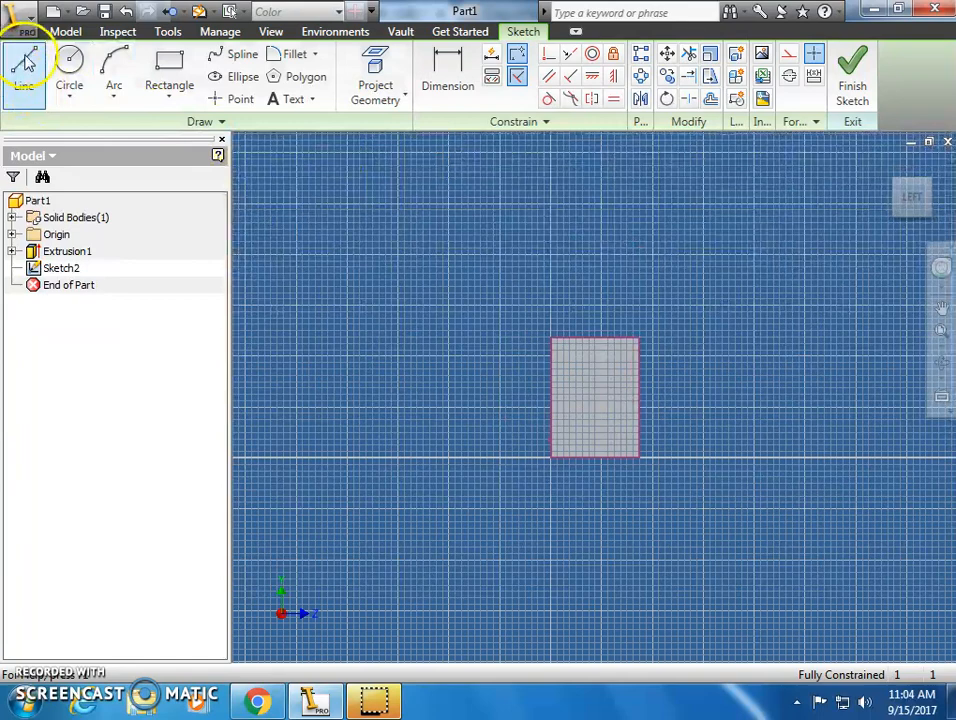
# Draw two diagonal lines joining the opposite corners of the rear face
pyautogui.click(24, 62)
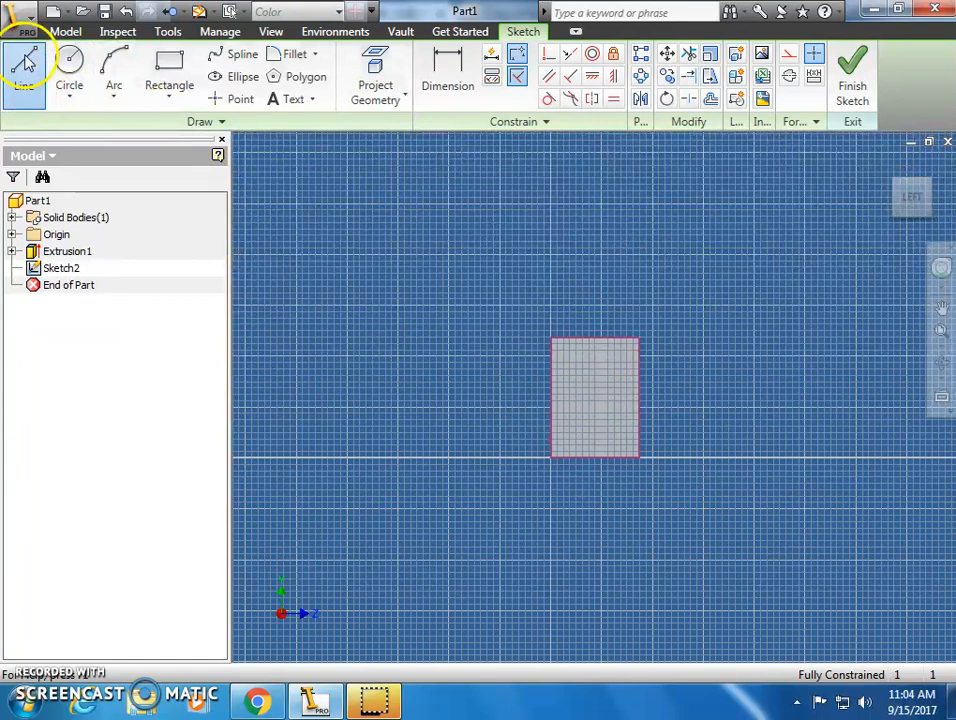
pyautogui.click(551, 338)
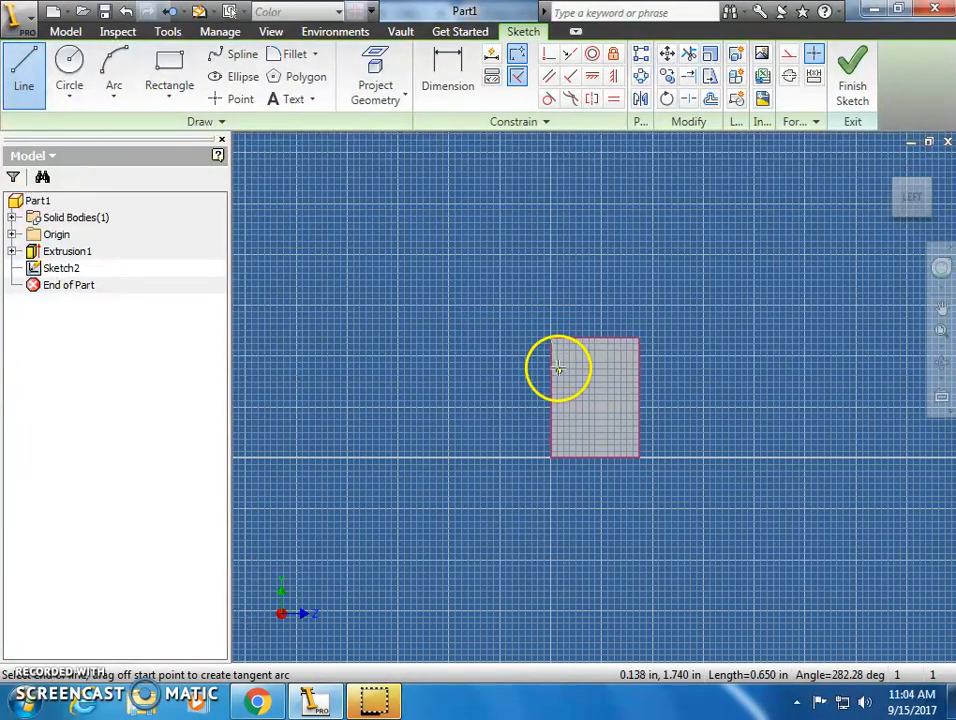
pyautogui.click(638, 457)
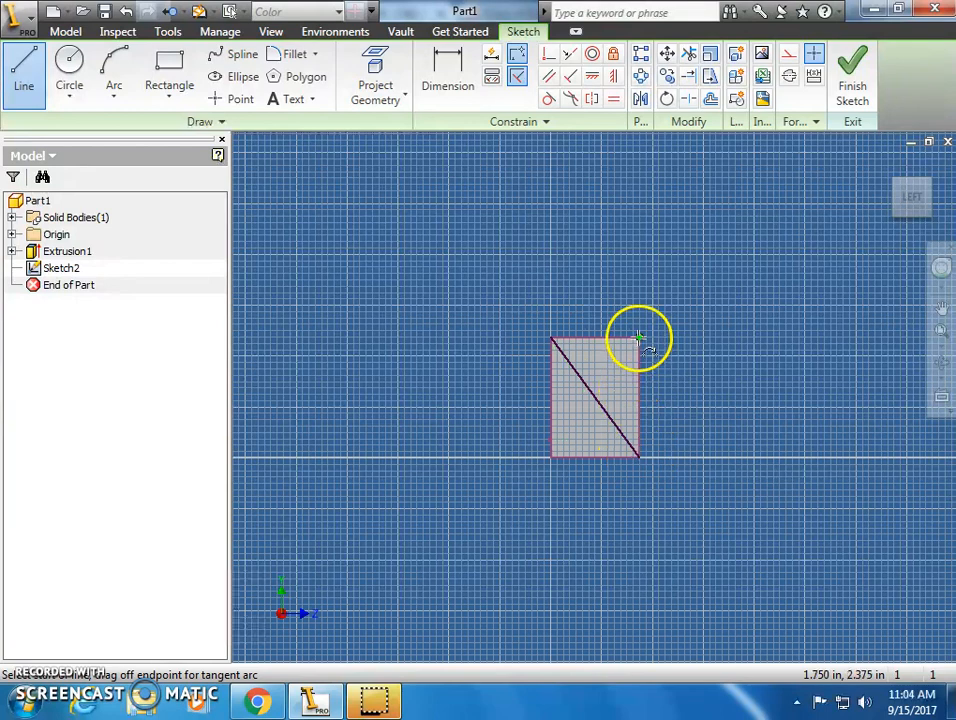
pyautogui.click(551, 457)
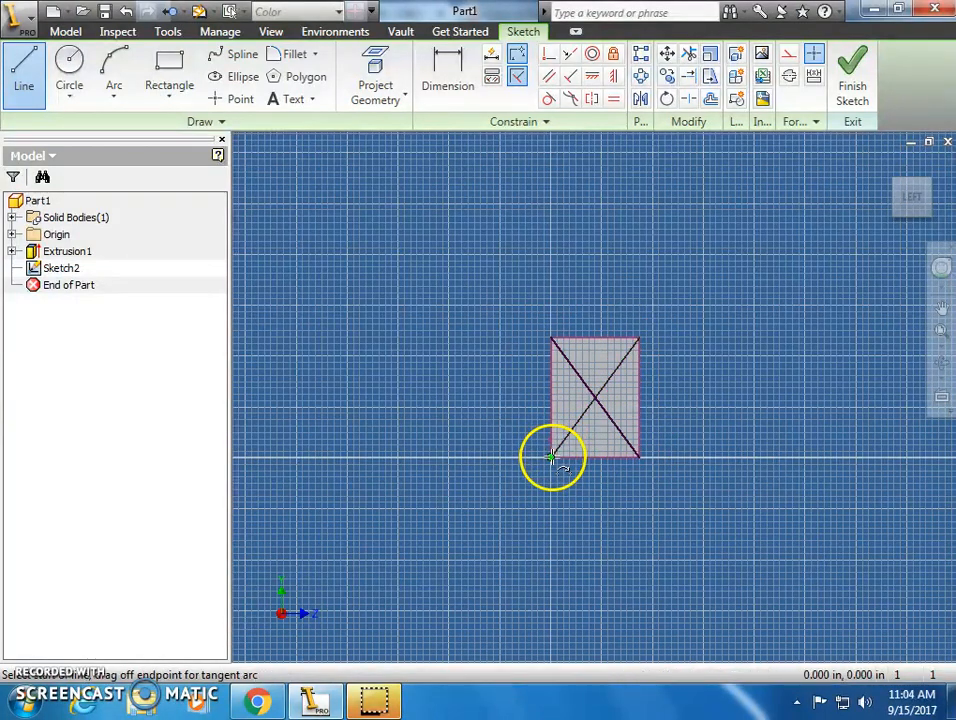
# Sketch a circle about 6.11 in in diameter centred where the diagonals cross, and delete both diagonal lines
pyautogui.click(69, 64)
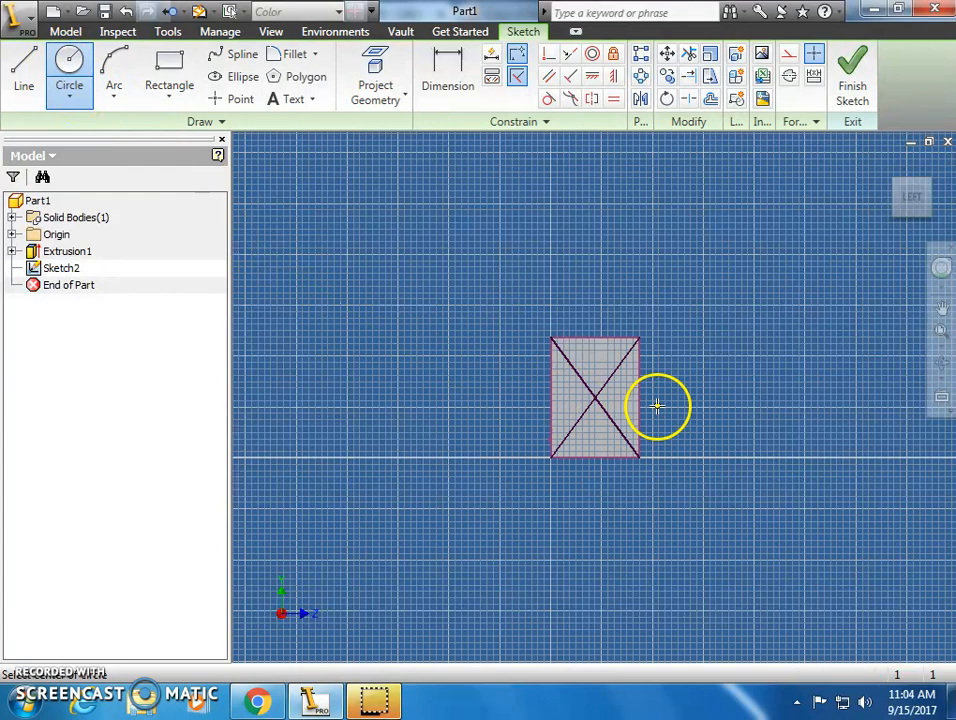
pyautogui.click(595, 399)
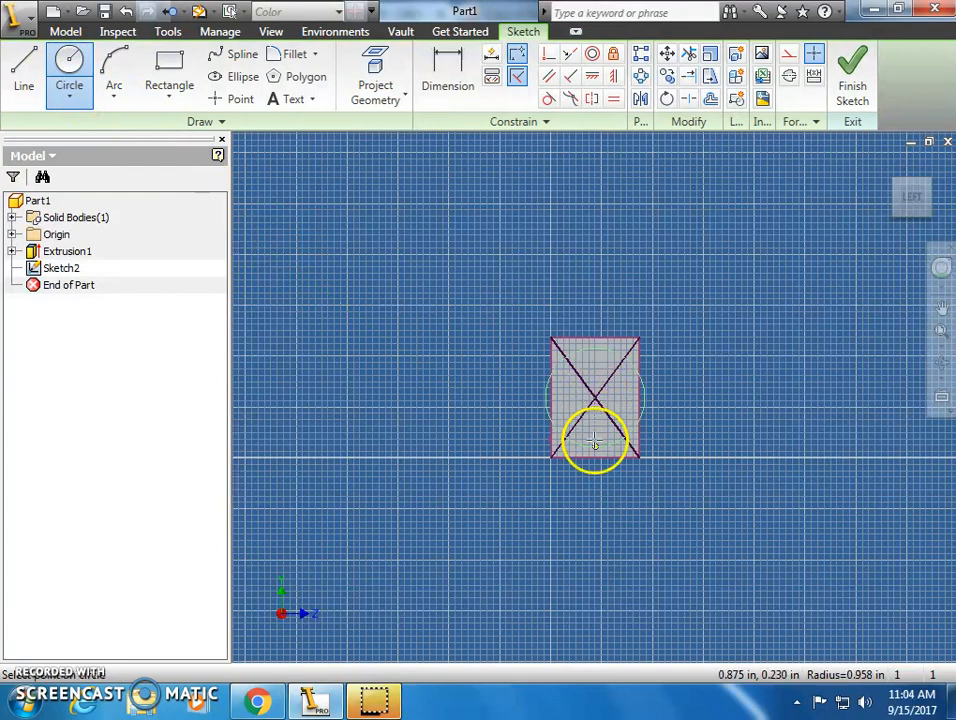
pyautogui.click(571, 551)
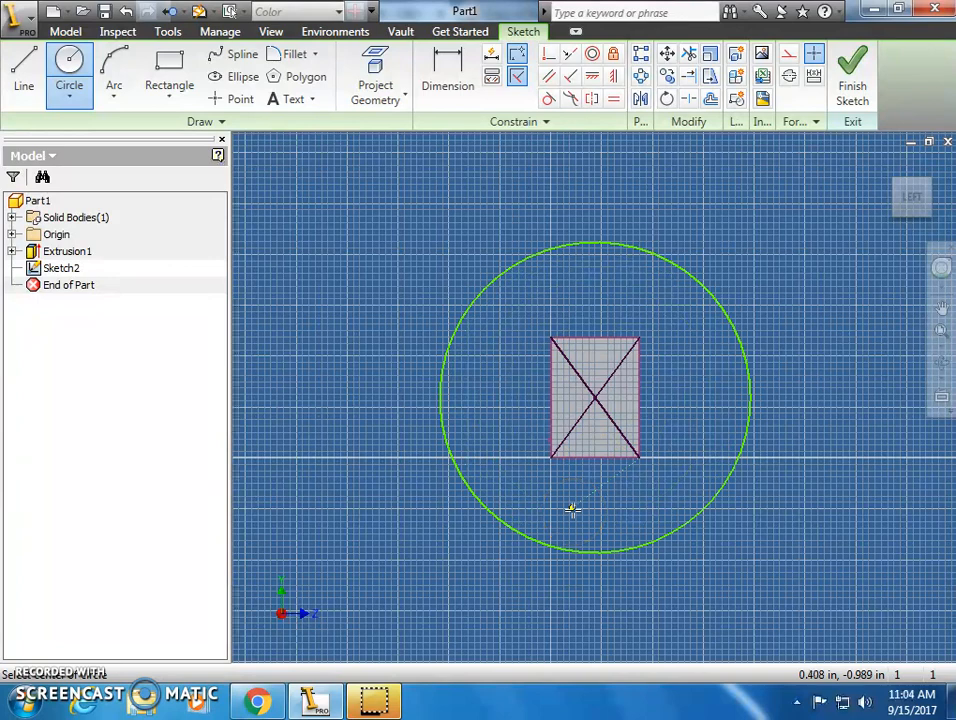
pyautogui.press('Escape')
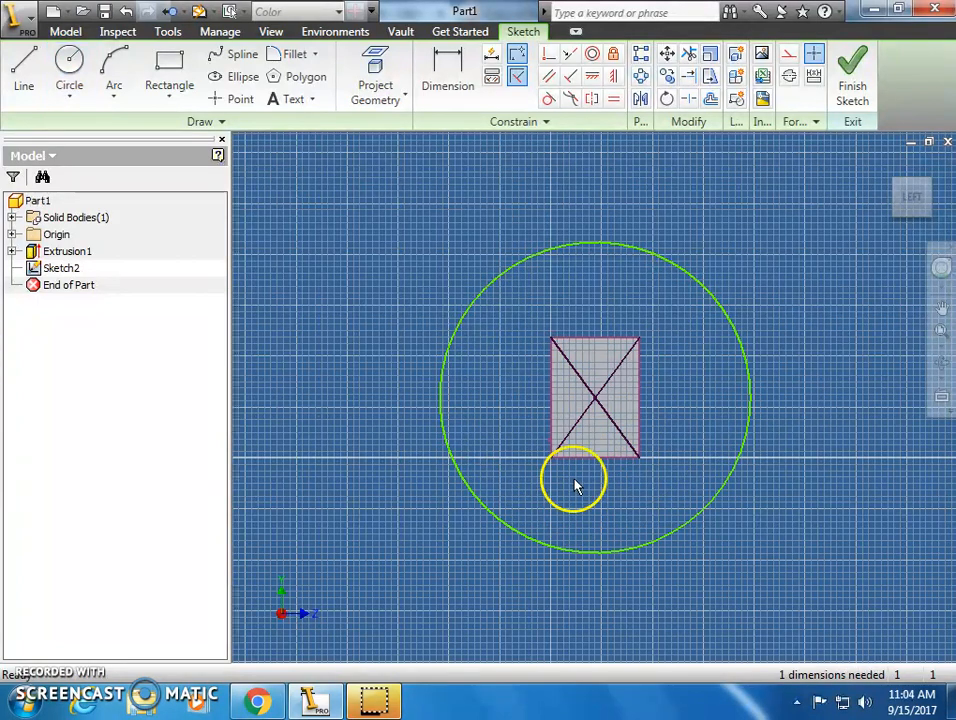
pyautogui.click(576, 384)
pyautogui.press('Delete')
# Dimension the circle and set its diameter to 0.75 in
pyautogui.click(447, 80)
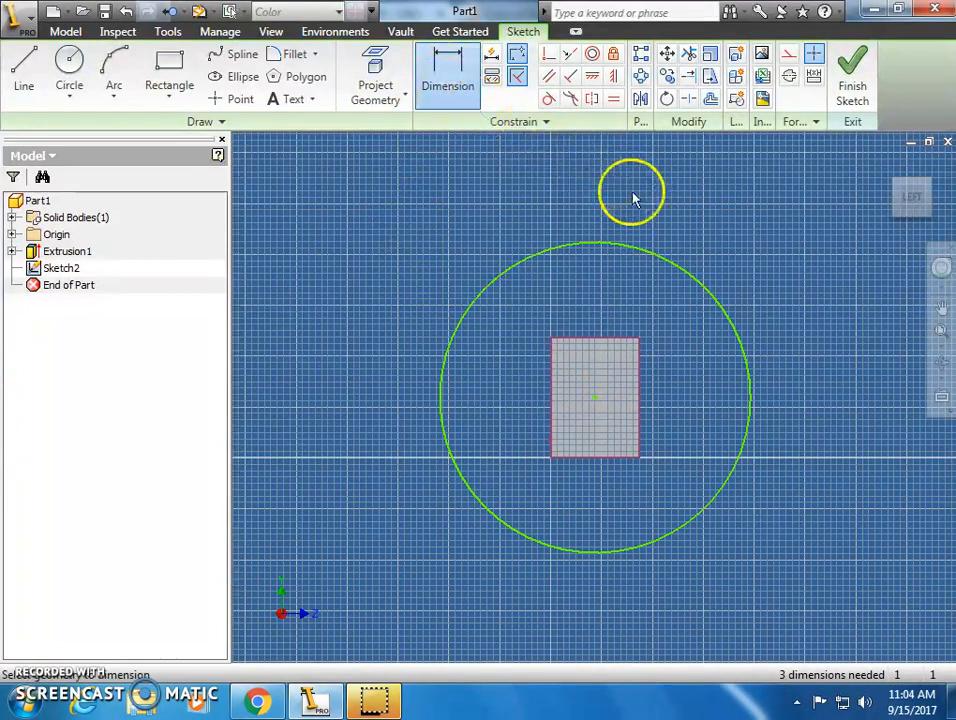
pyautogui.click(630, 251)
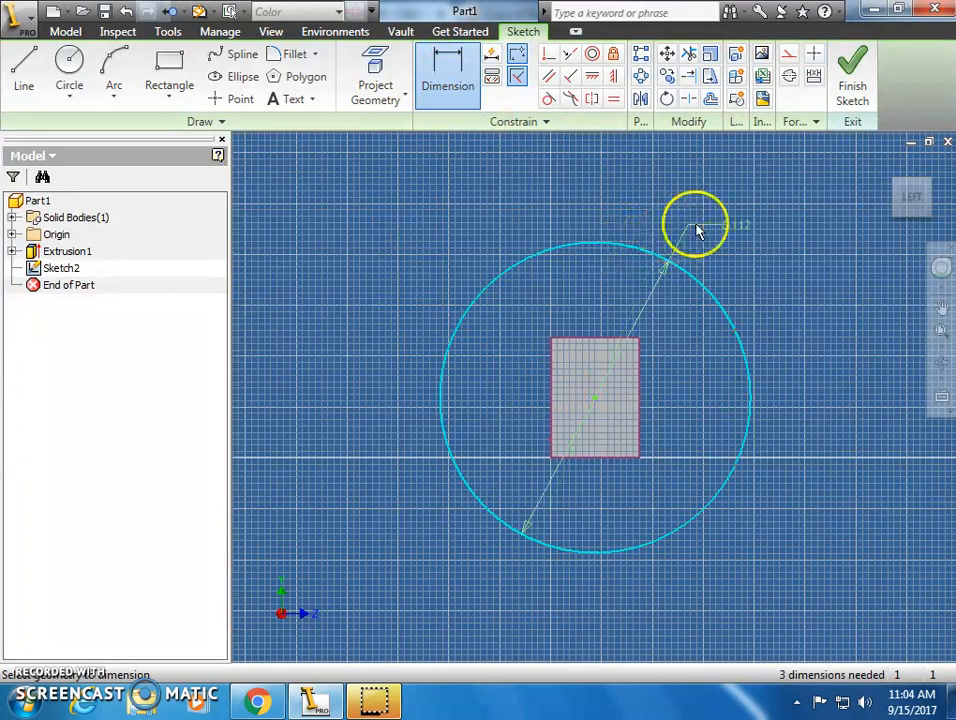
pyautogui.click(722, 208)
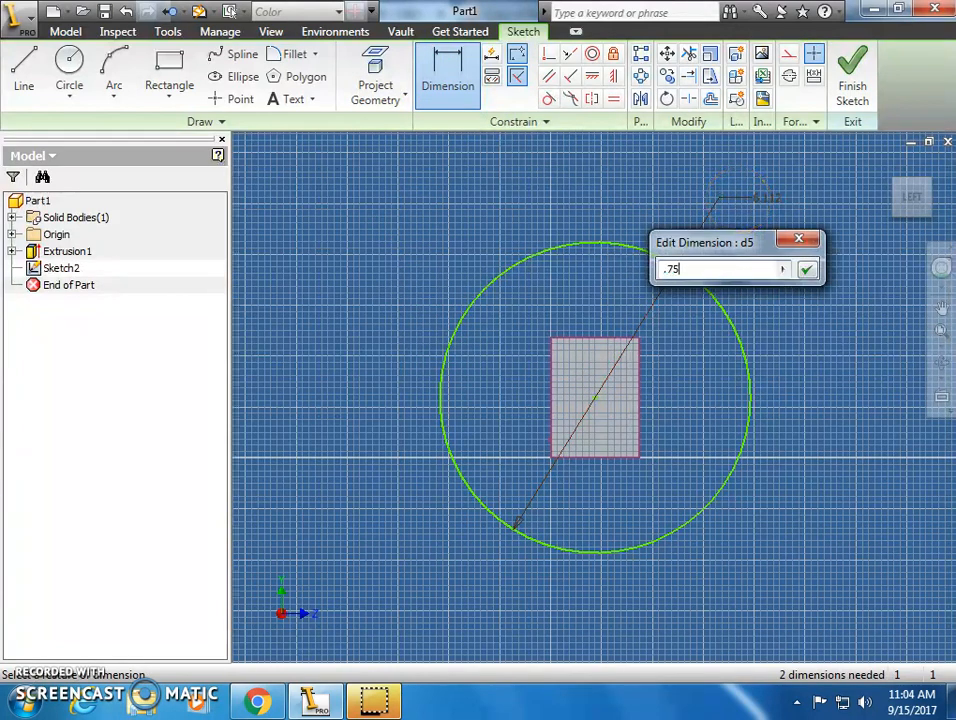
pyautogui.press('Return')
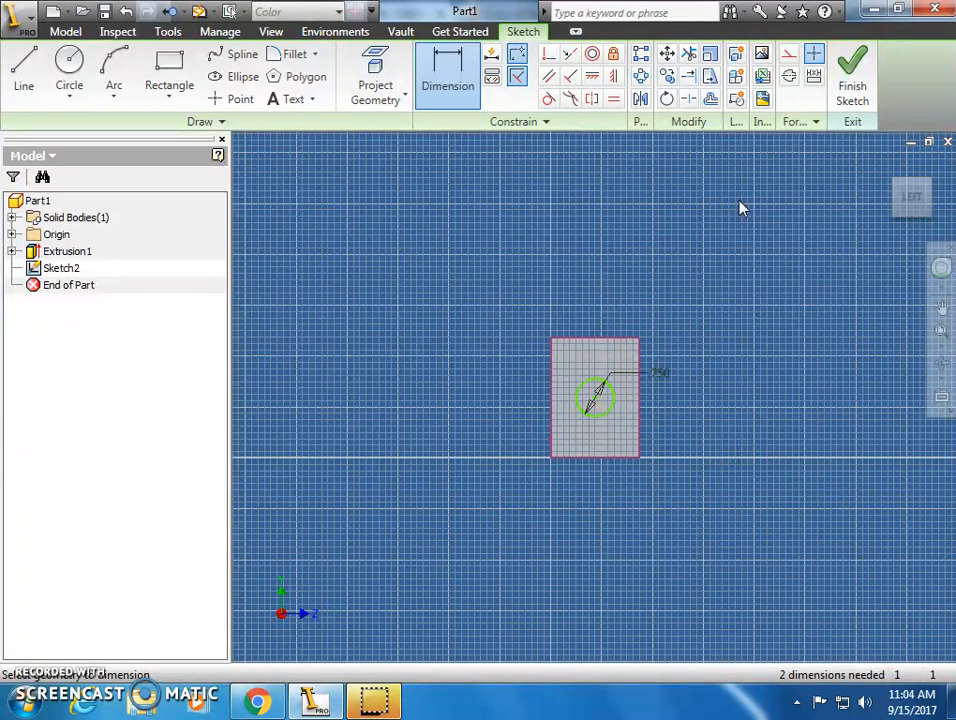
# Finish the sketch and extrude the circle as a cut 1.75 in deep into the rear of the wedge
pyautogui.click(931, 188)
pyautogui.click(850, 86)
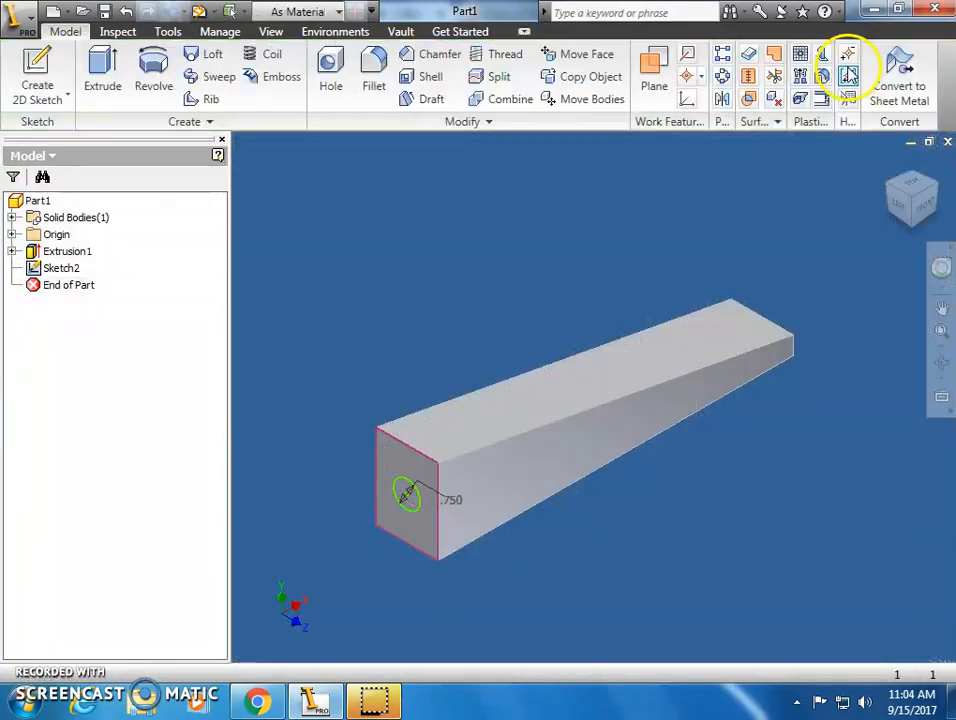
pyautogui.click(95, 68)
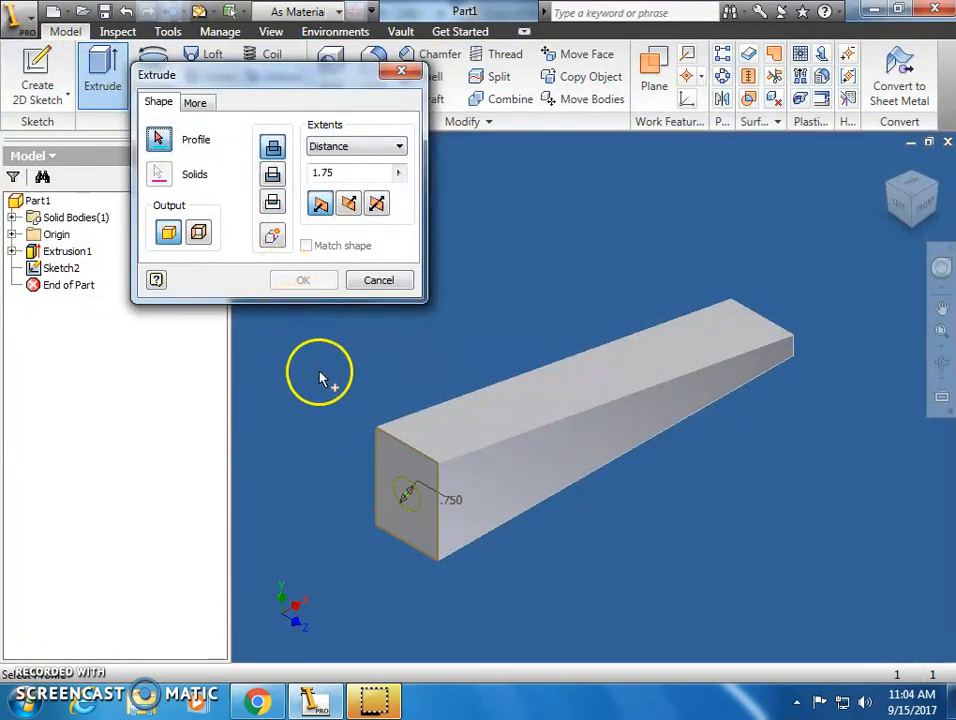
pyautogui.click(410, 500)
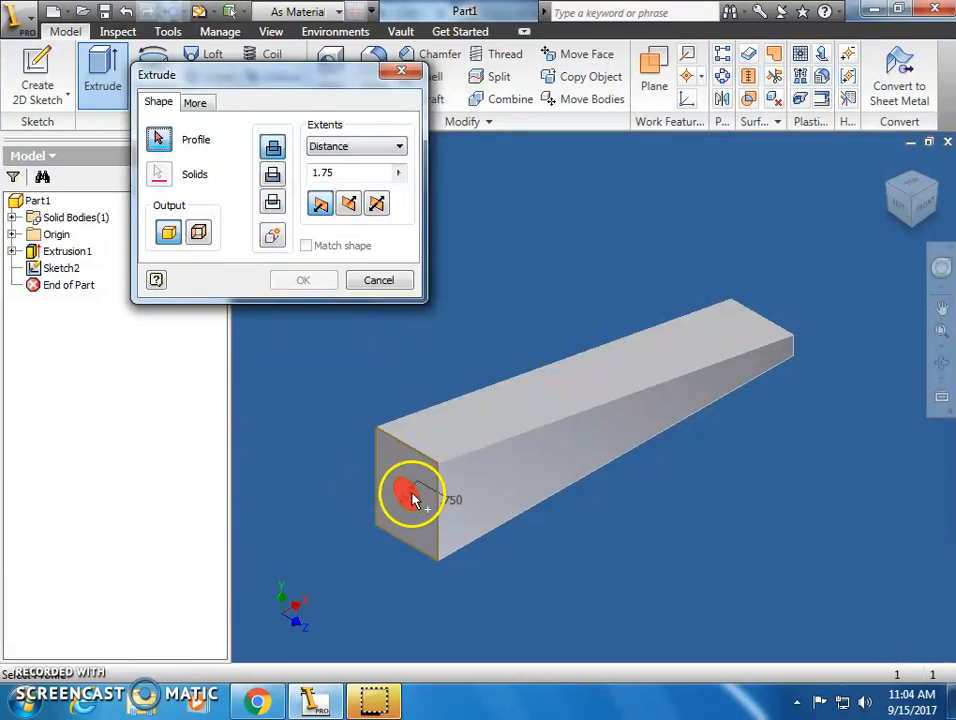
pyautogui.click(413, 500)
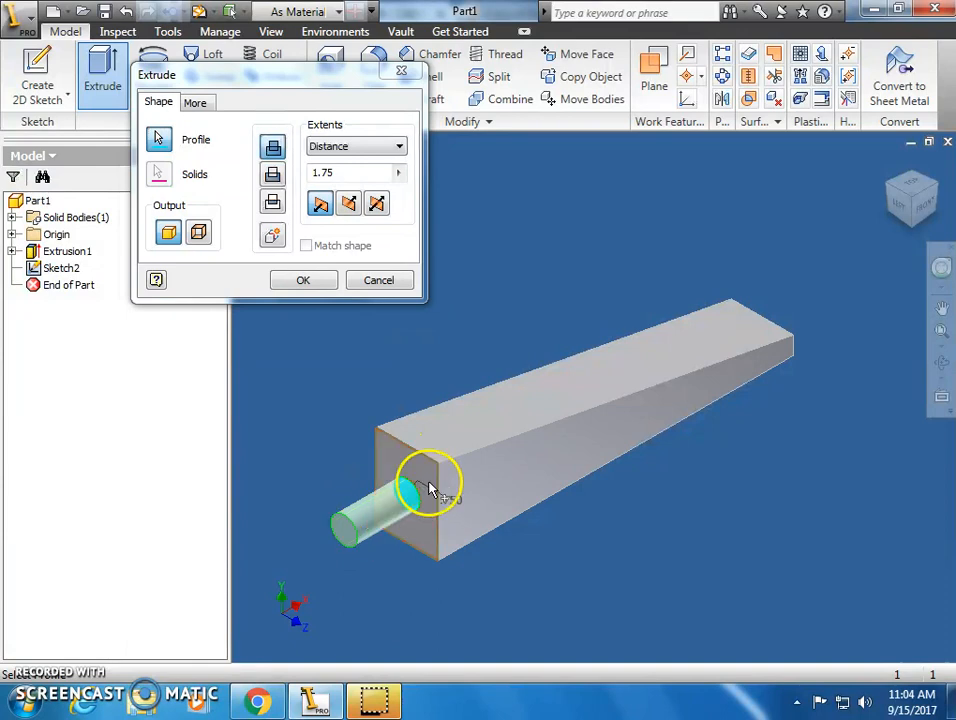
pyautogui.click(274, 176)
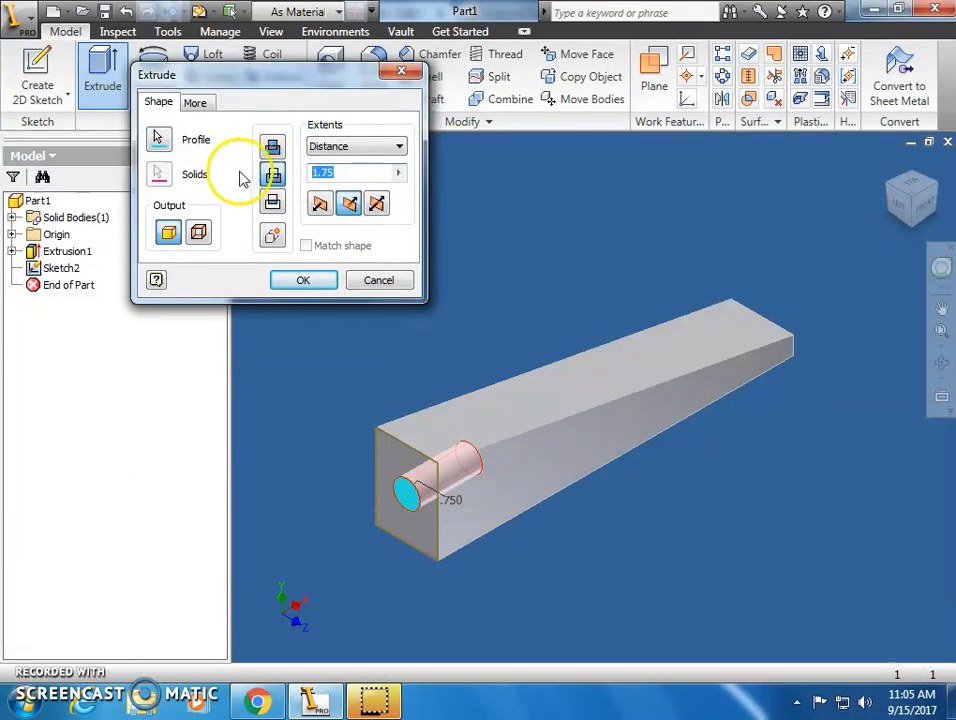
pyautogui.press('Return')
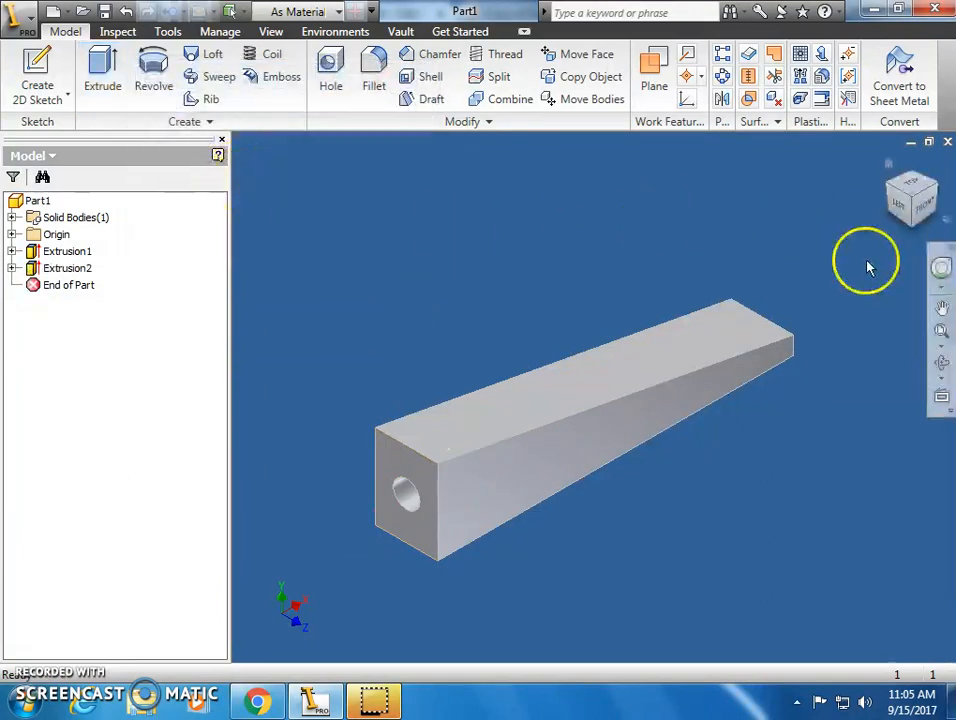
# Start a new 2D sketch on the wedge's long tapered side face, viewed straight on from the front
pyautogui.click(932, 366)
pyautogui.moveTo(515, 487); pyautogui.dragTo(435, 412)
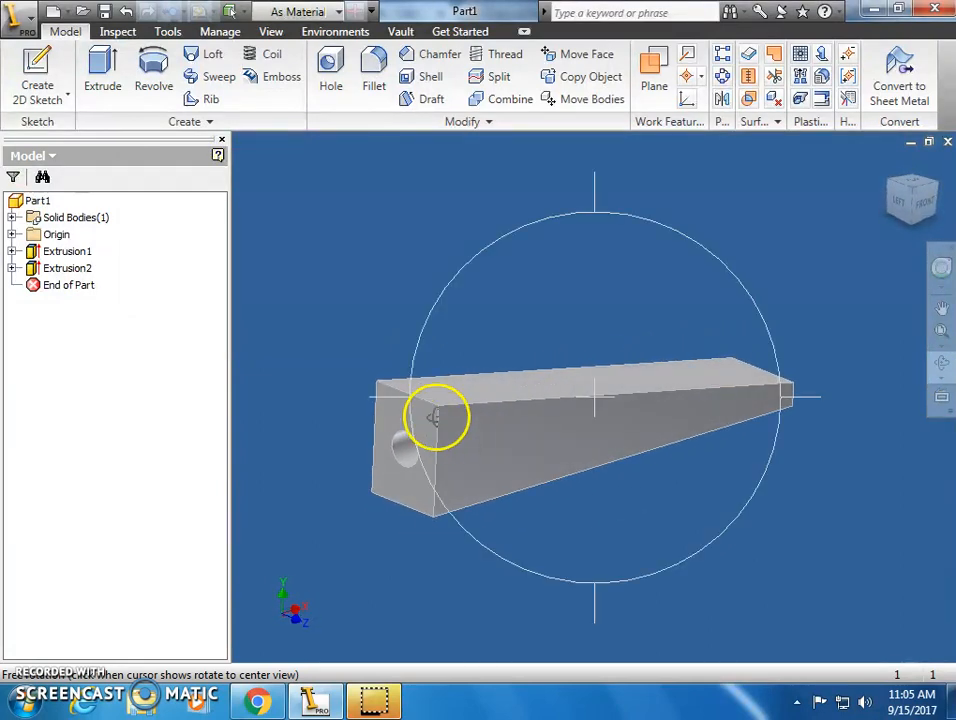
pyautogui.click(922, 198)
pyautogui.press('F4')
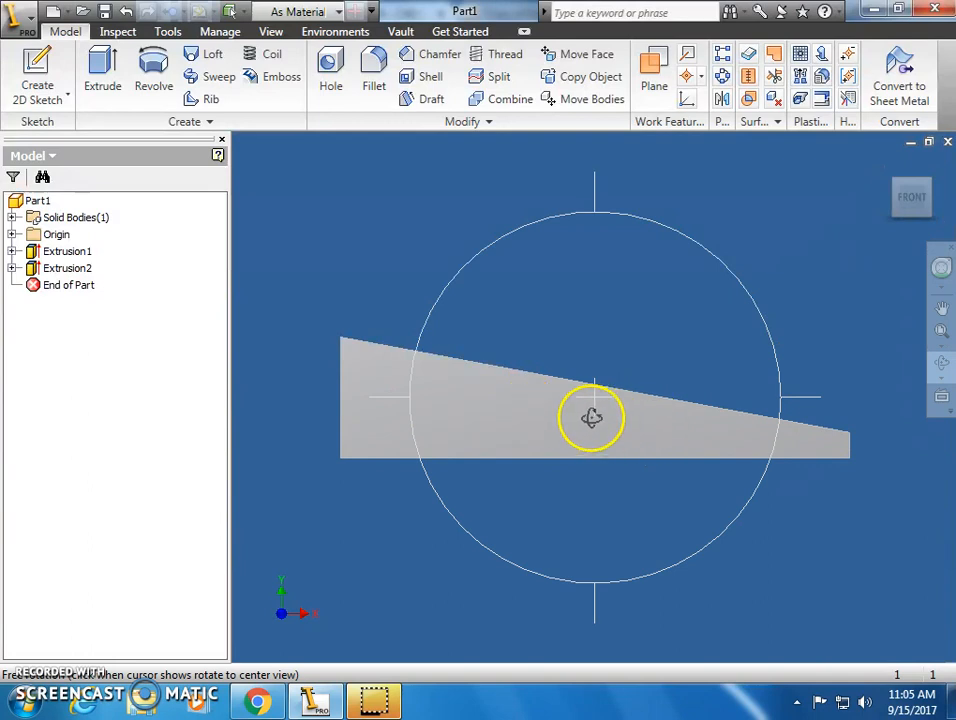
pyautogui.click(37, 78)
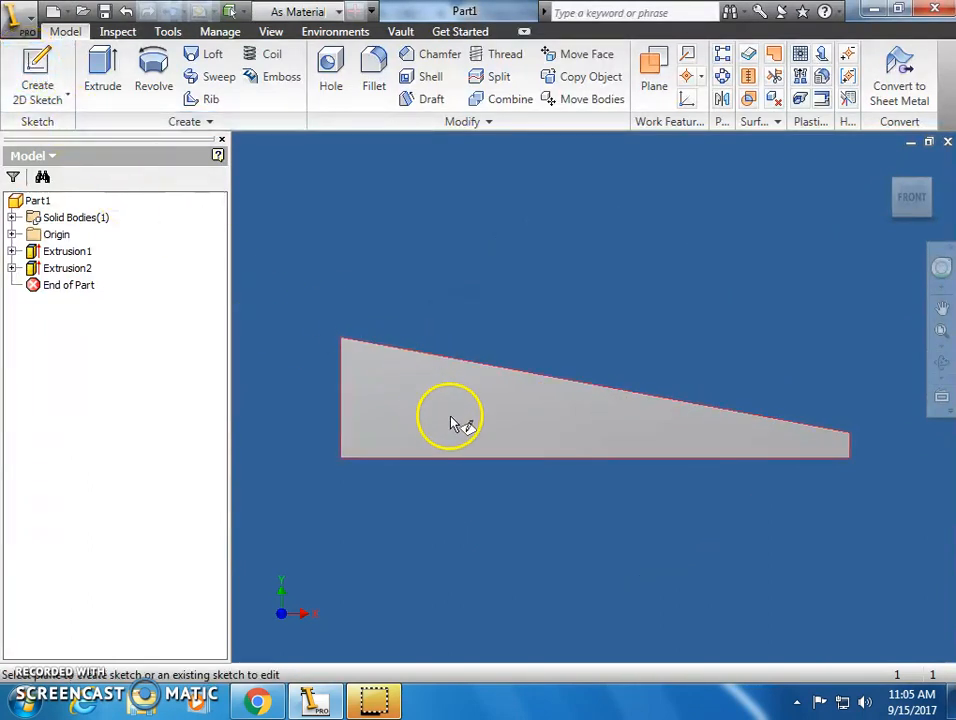
pyautogui.click(500, 425)
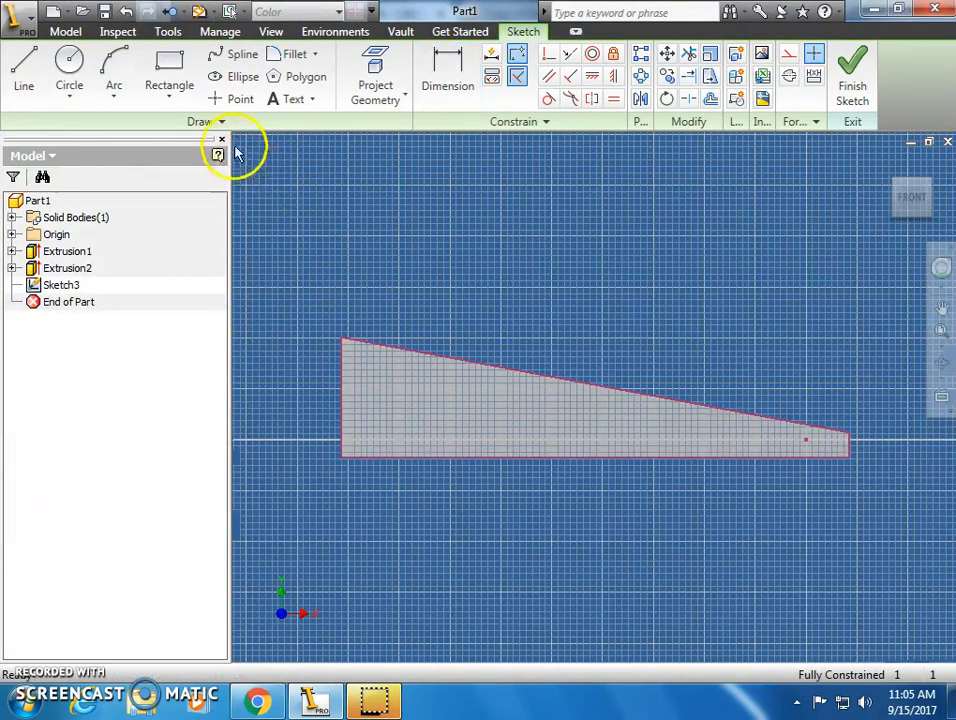
# Place two sketch points on the side face, both about 0.5 in above the bottom edge, one nearer each end
pyautogui.click(237, 100)
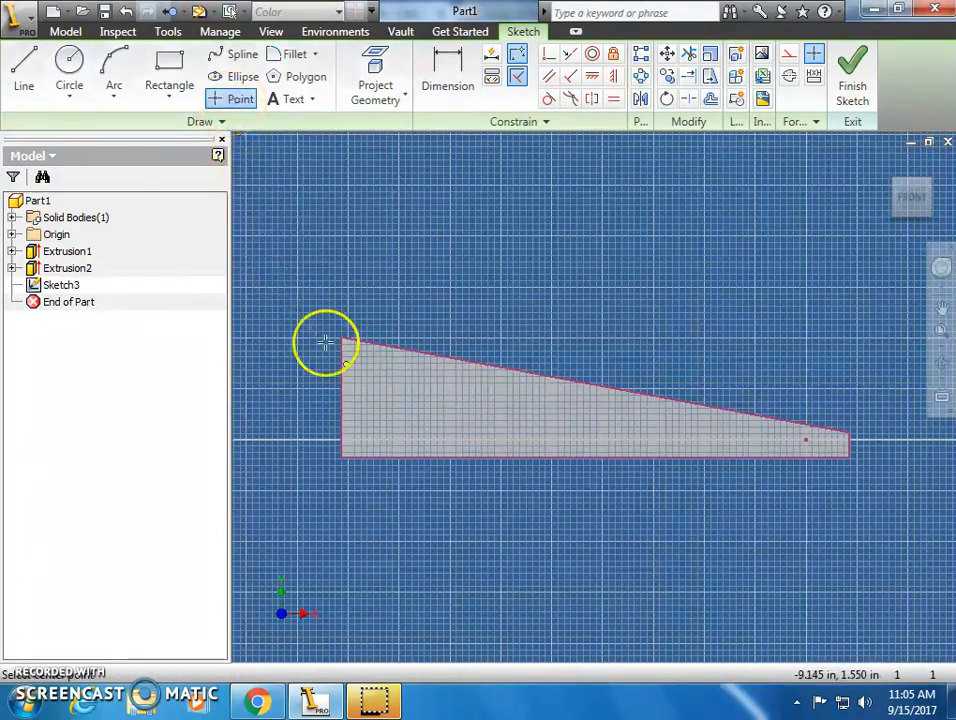
pyautogui.click(452, 432)
pyautogui.click(664, 432)
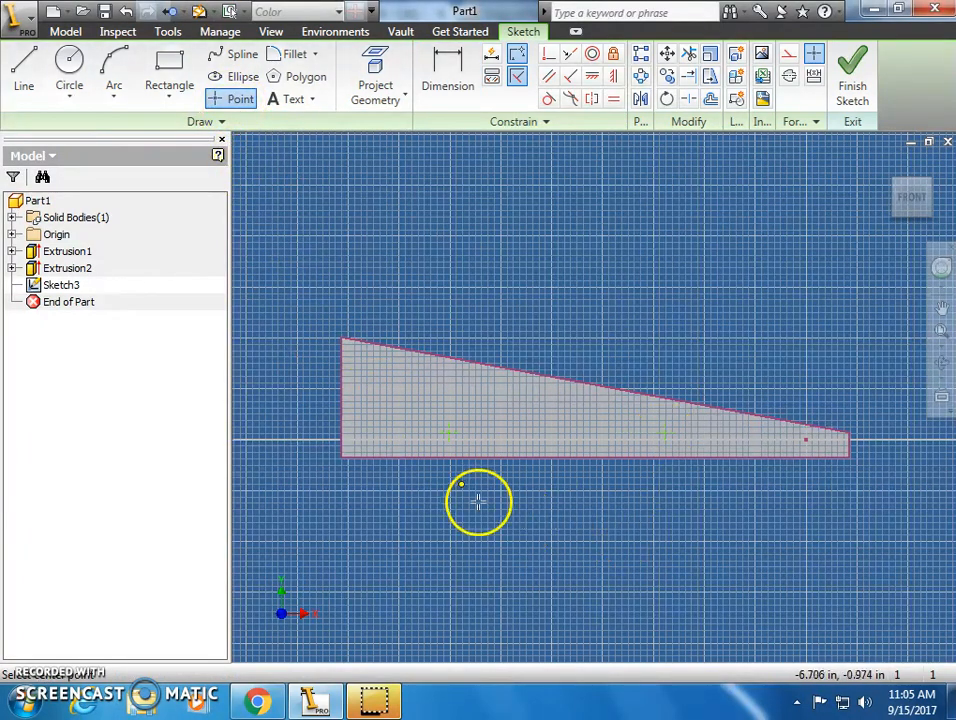
# Dimension the point nearer the tall end from the bottom edge and set its height to 0.375 in
pyautogui.click(444, 78)
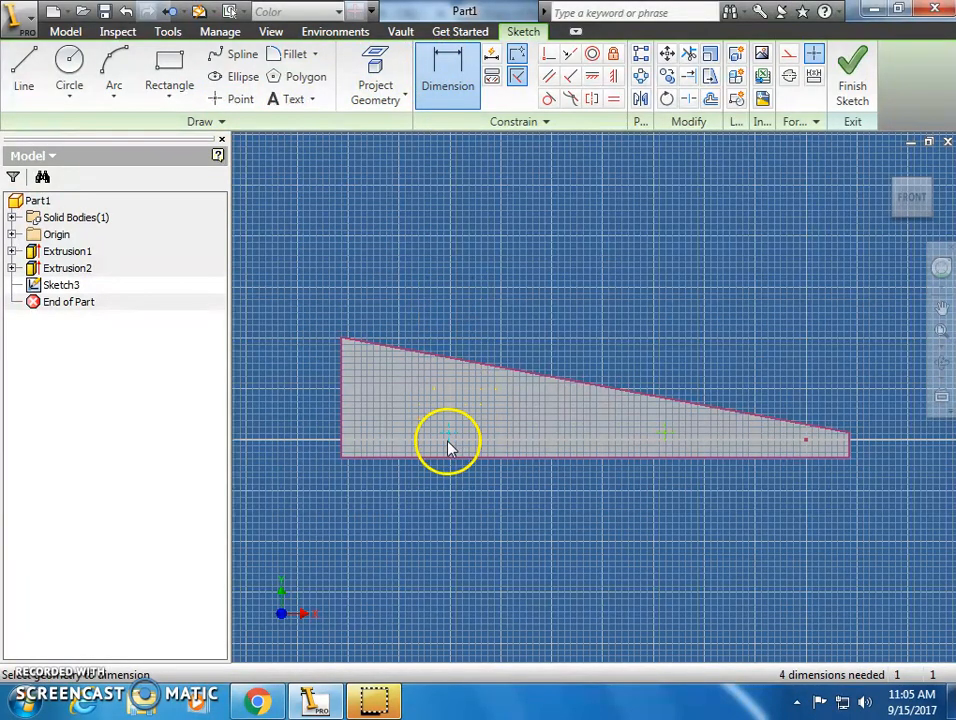
pyautogui.click(466, 463)
pyautogui.click(292, 553)
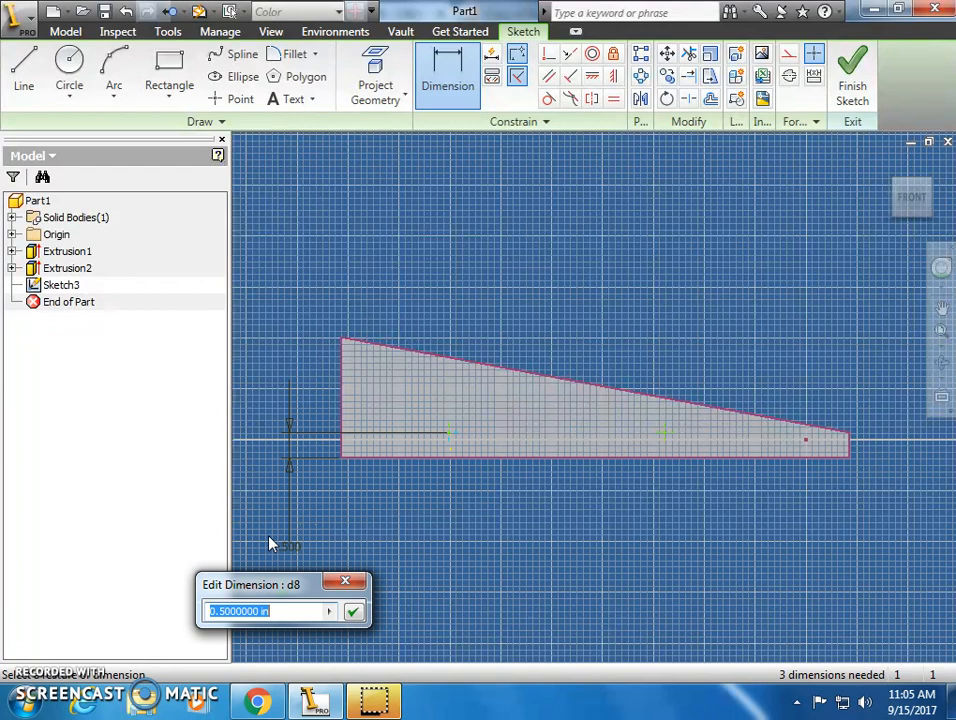
pyautogui.write('.375')
pyautogui.press('Return')
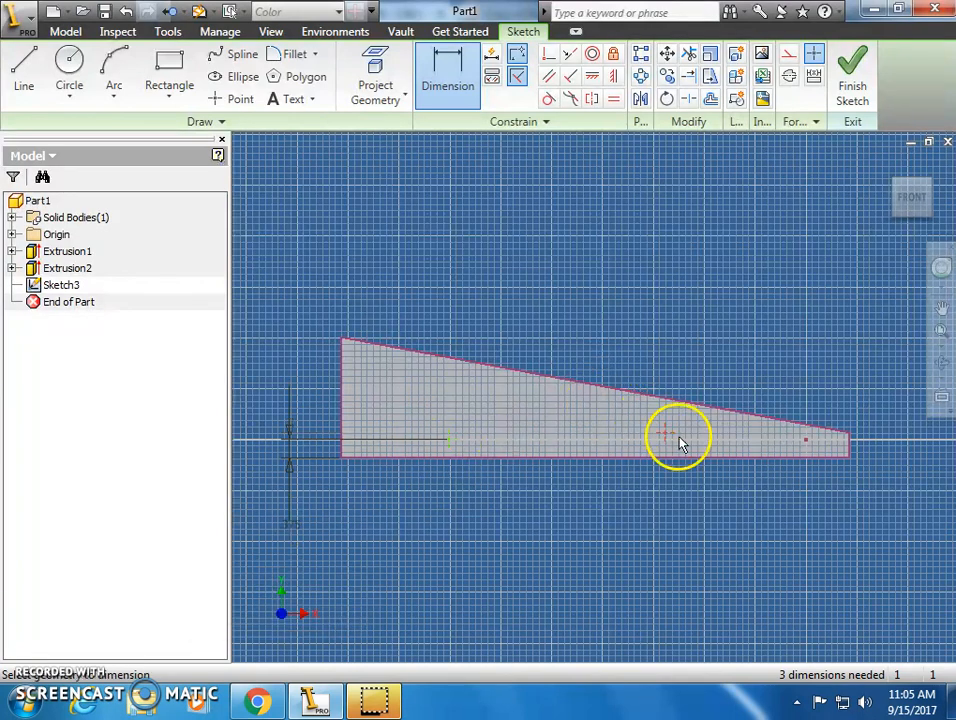
# Dimension the point nearer the short end from the bottom edge and set its height to 0.375 in
pyautogui.click(647, 460)
pyautogui.click(892, 570)
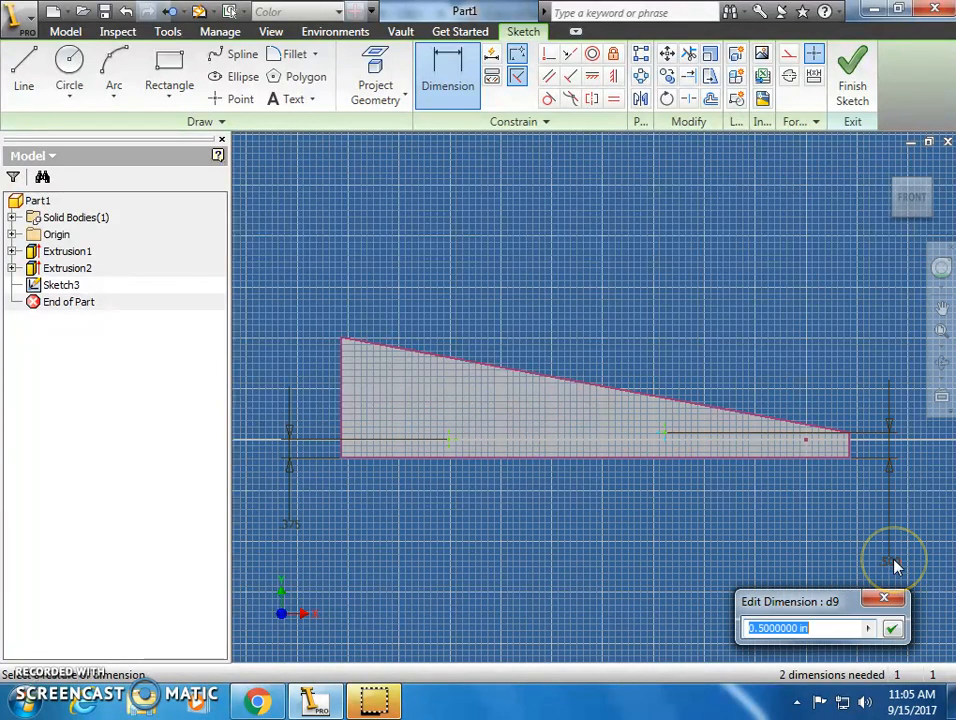
pyautogui.write('.375')
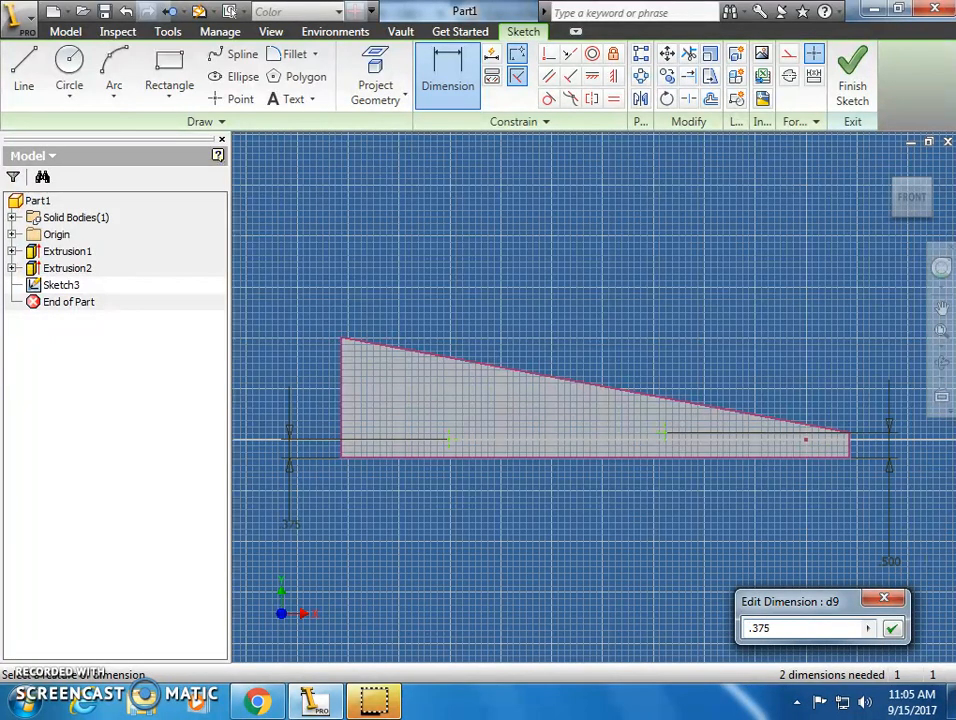
pyautogui.press('Return')
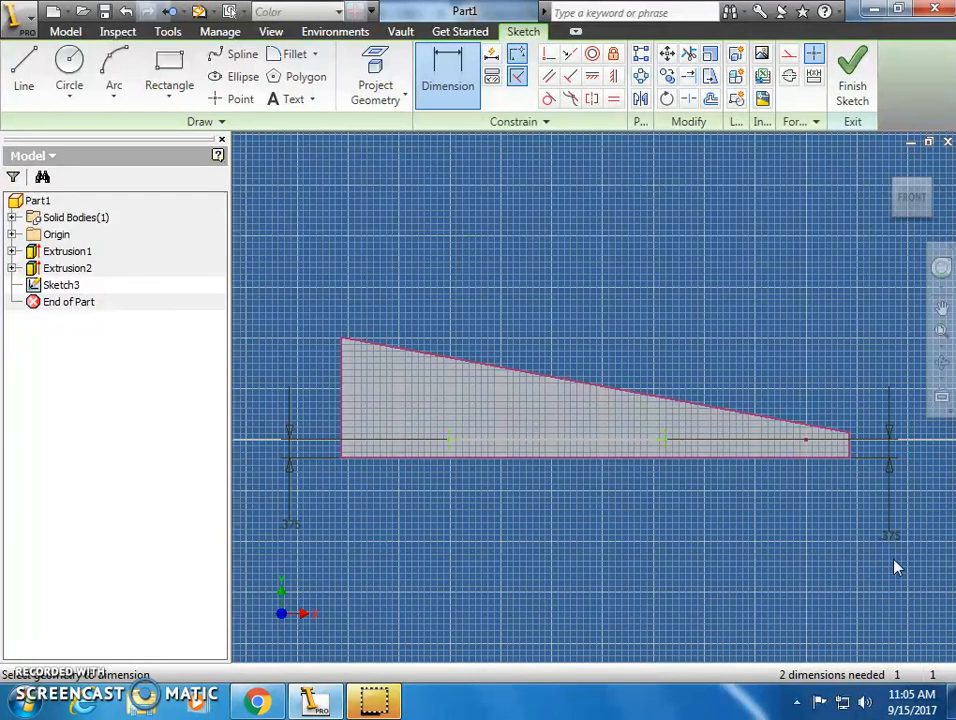
# Dimension the rear point from the wedge's tall end edge and set the horizontal distance to 3 in
pyautogui.click(342, 393)
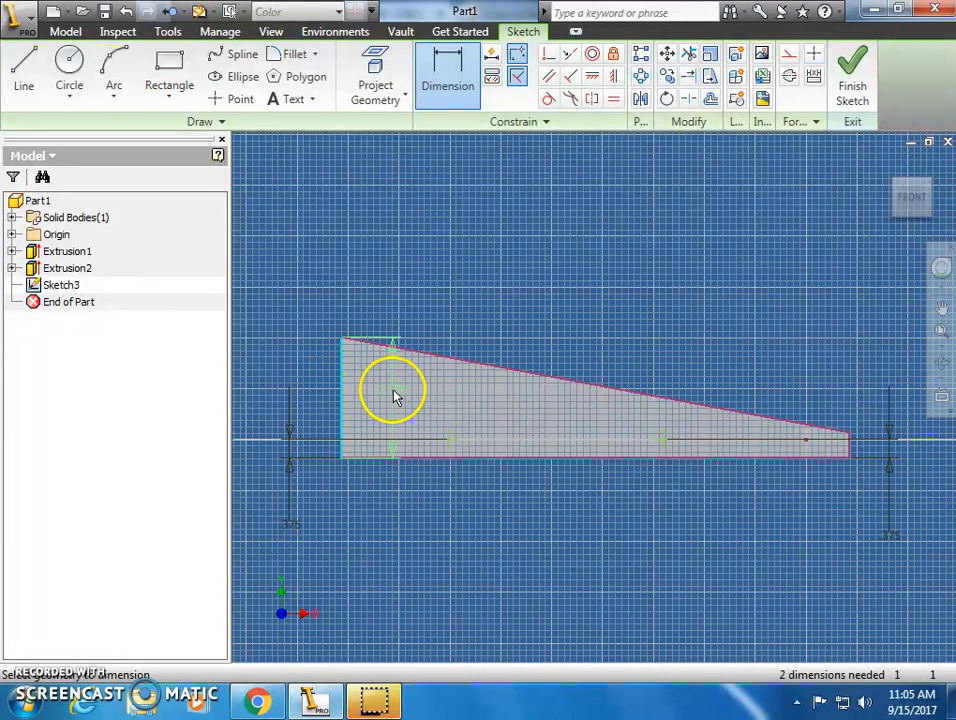
pyautogui.click(450, 441)
pyautogui.click(418, 540)
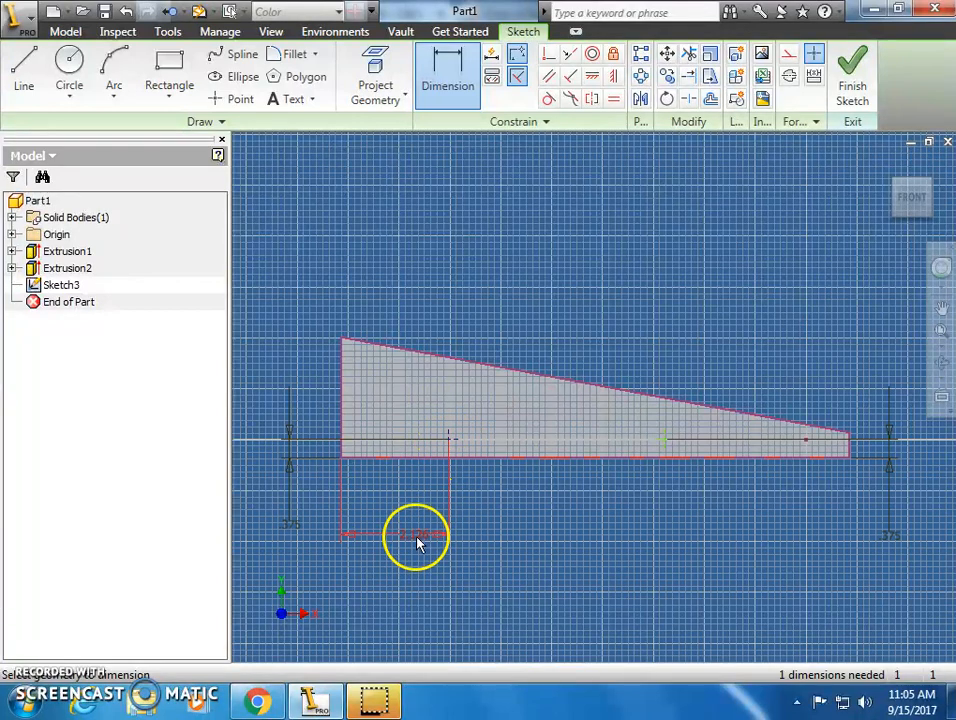
pyautogui.write('3')
pyautogui.press('Return')
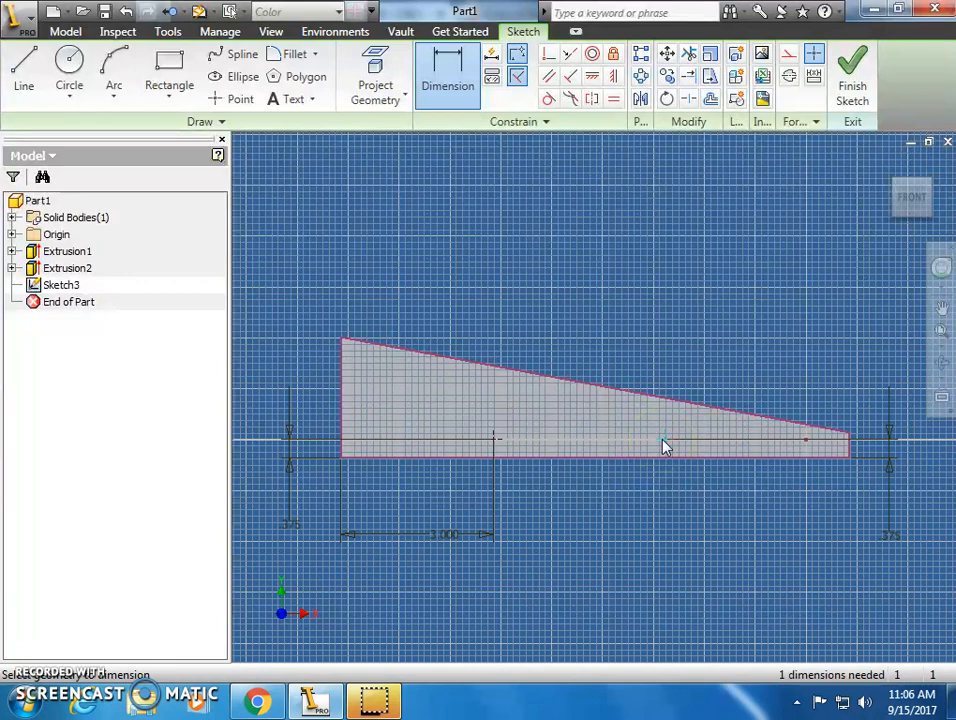
# Dimension the front point from the wedge's short end edge and set the horizontal distance to 3 in
pyautogui.click(663, 441)
pyautogui.click(846, 446)
pyautogui.click(730, 521)
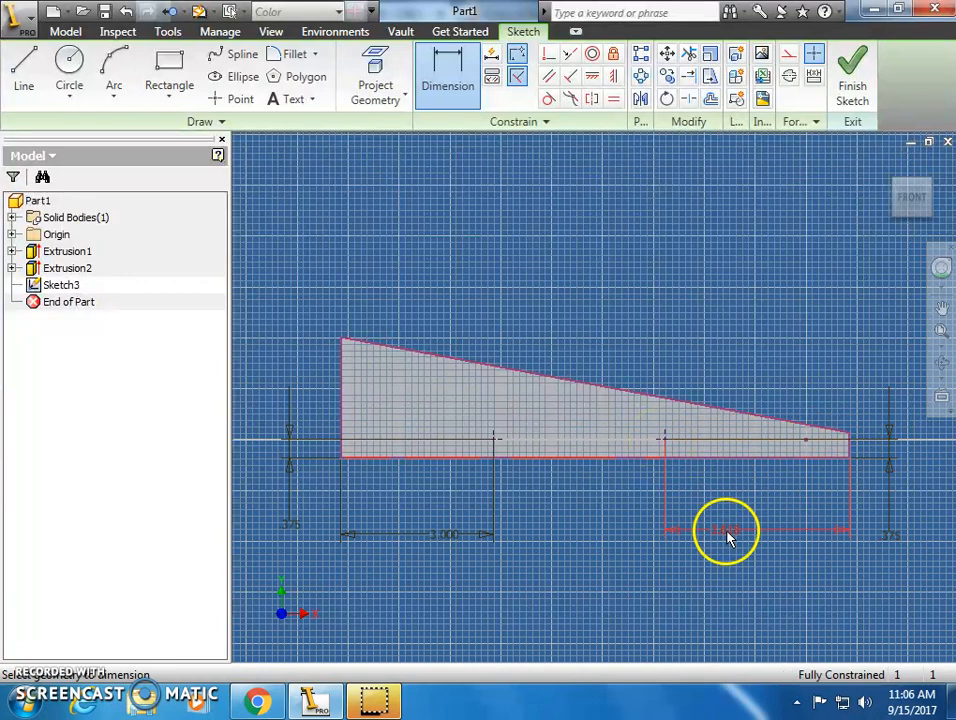
pyautogui.write('1')
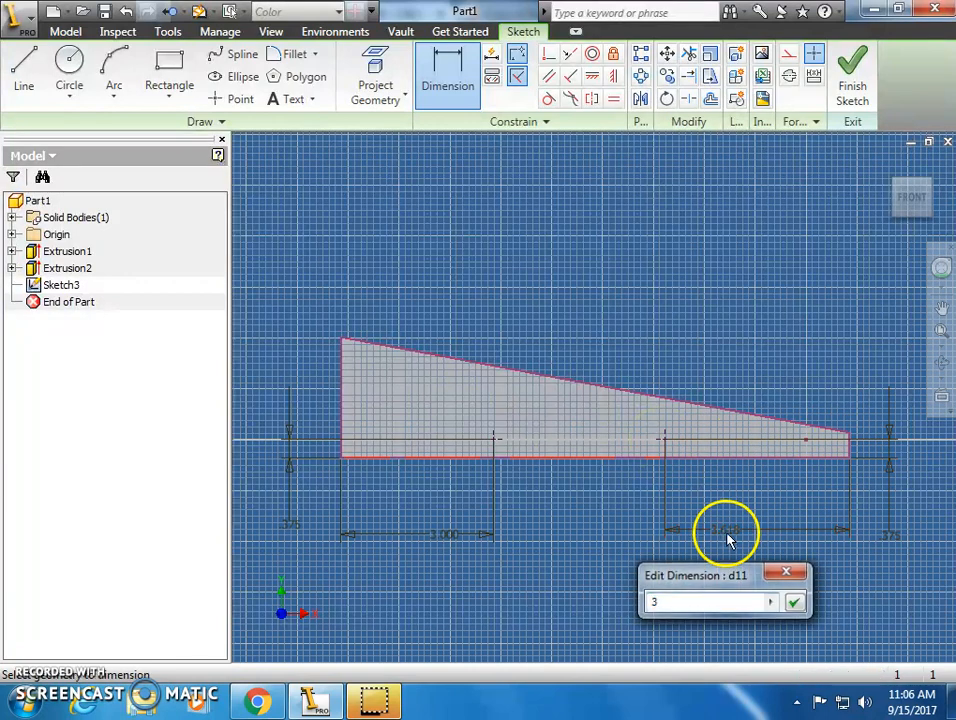
pyautogui.press('Return')
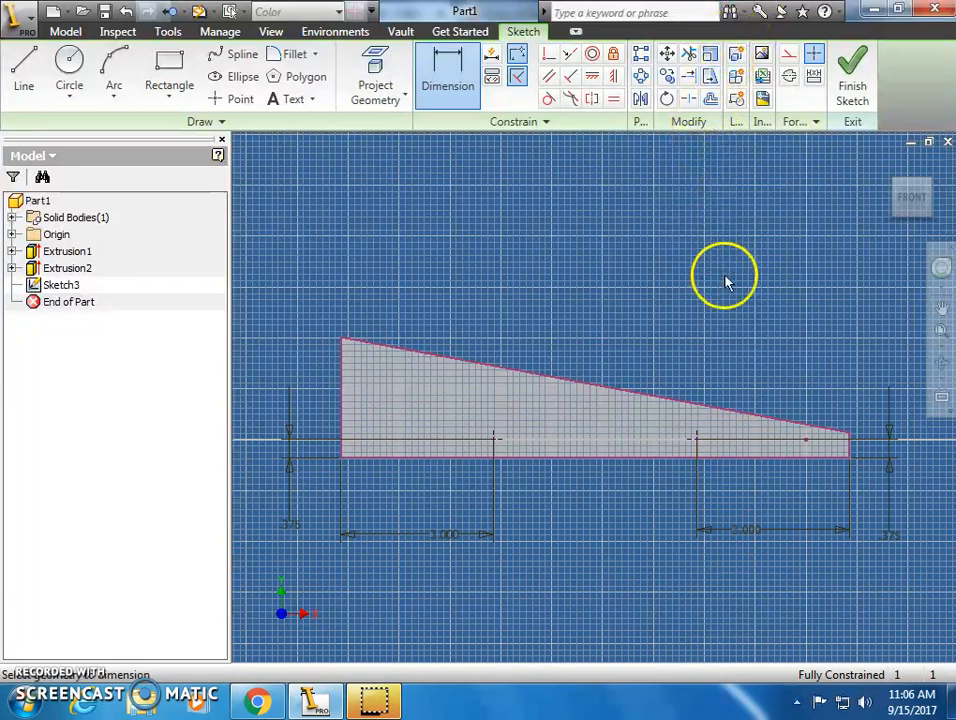
# Finish the sketch and cut 0.25 in diameter holes at both sketch points with Through All termination
pyautogui.click(851, 88)
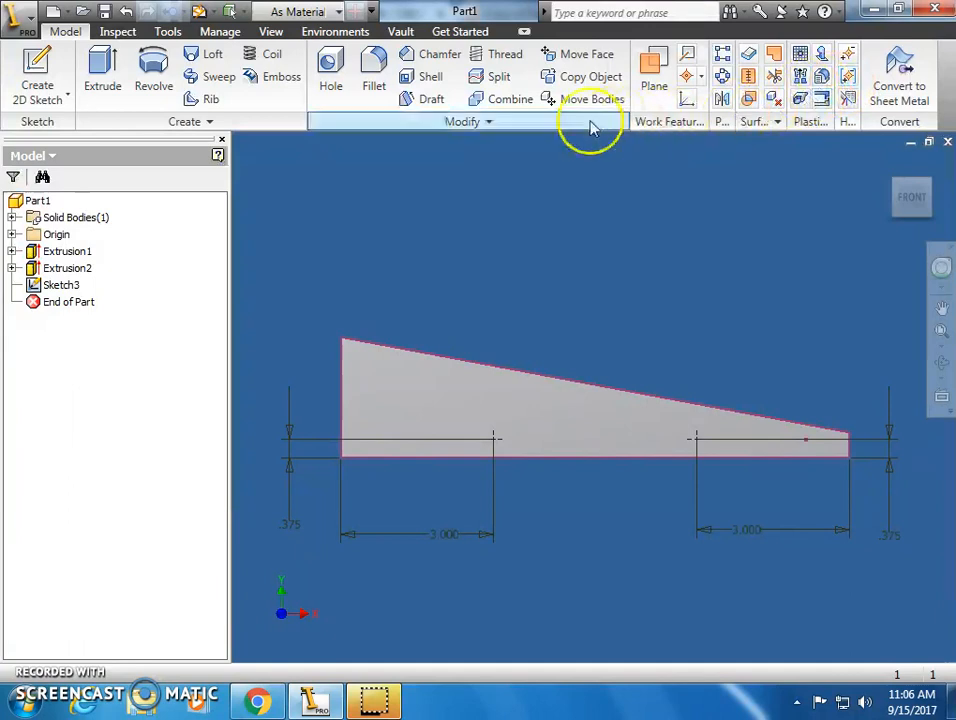
pyautogui.click(329, 78)
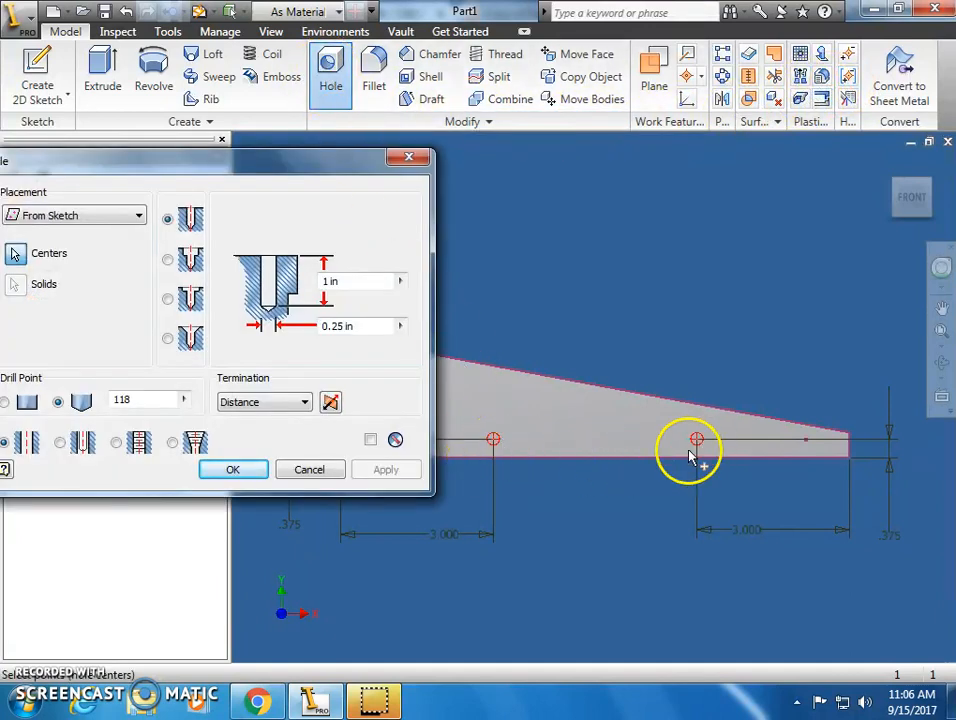
pyautogui.click(305, 404)
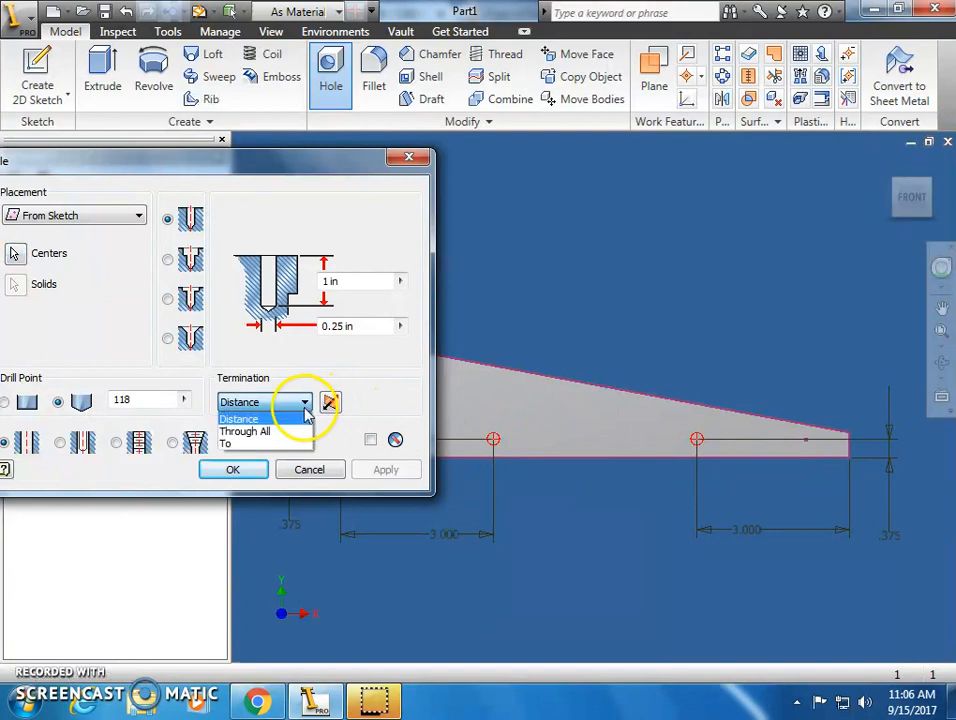
pyautogui.click(273, 431)
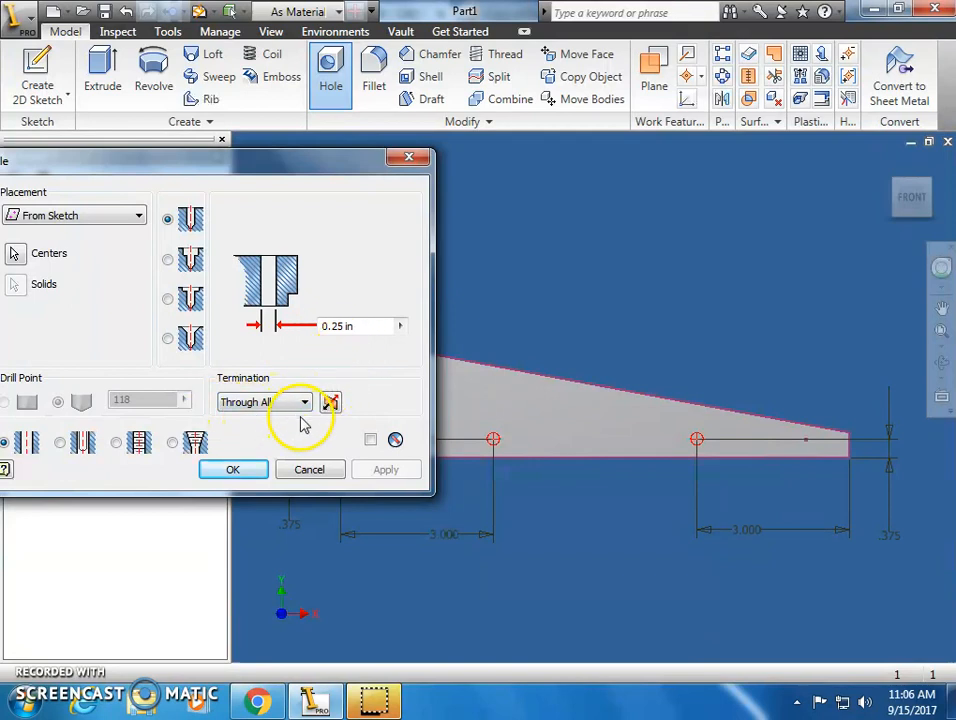
pyautogui.click(234, 470)
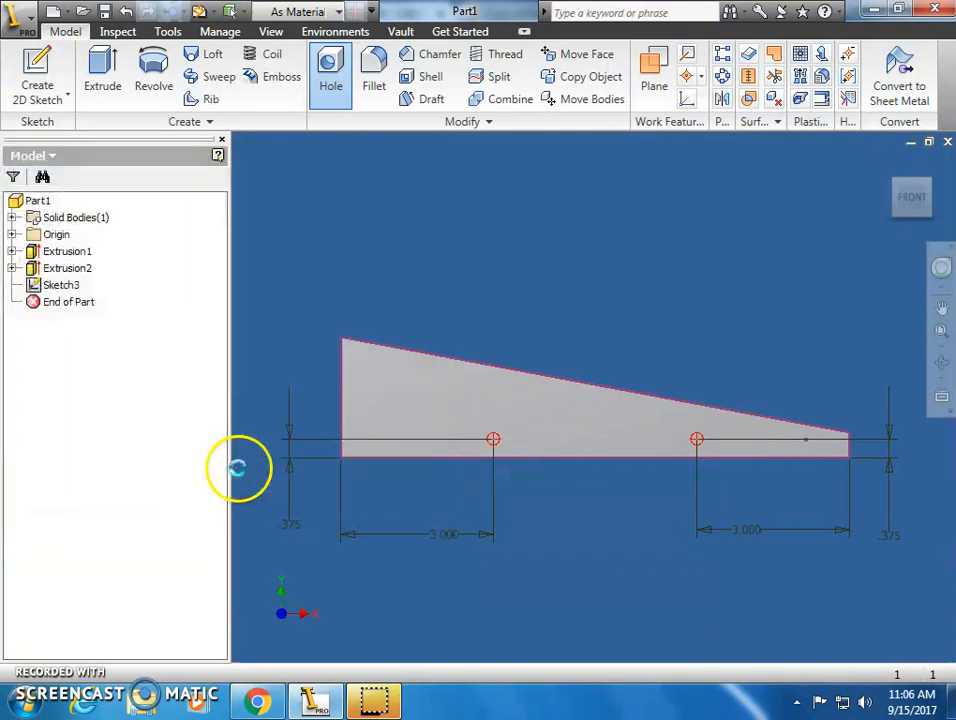
# Change the part's color to Blue (Clear) and check the internal holes in the front and isometric views
pyautogui.click(892, 166)
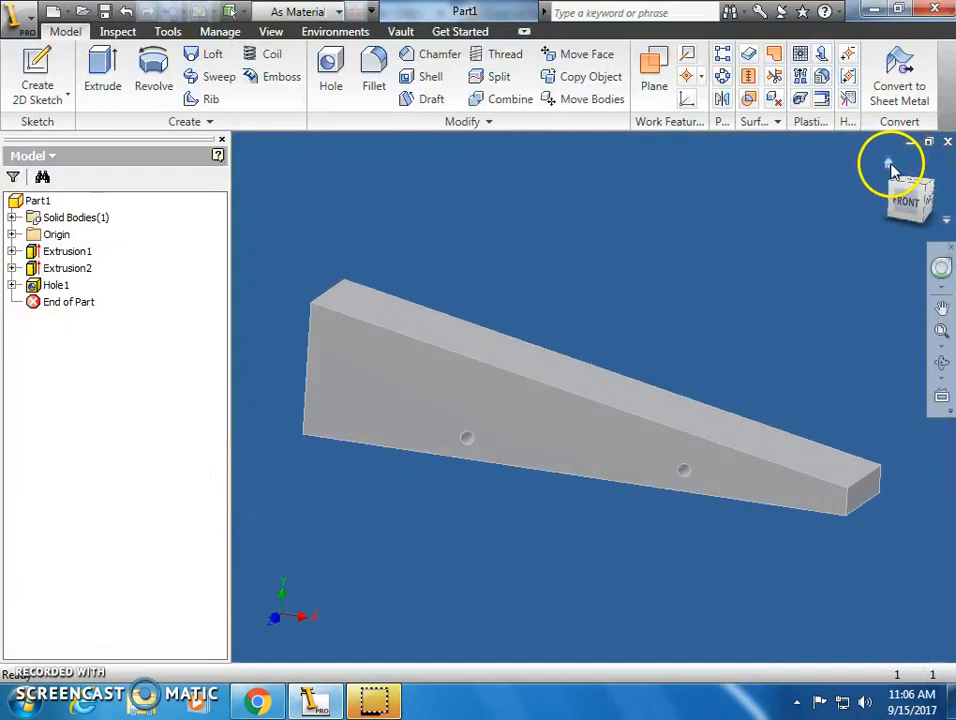
pyautogui.click(339, 12)
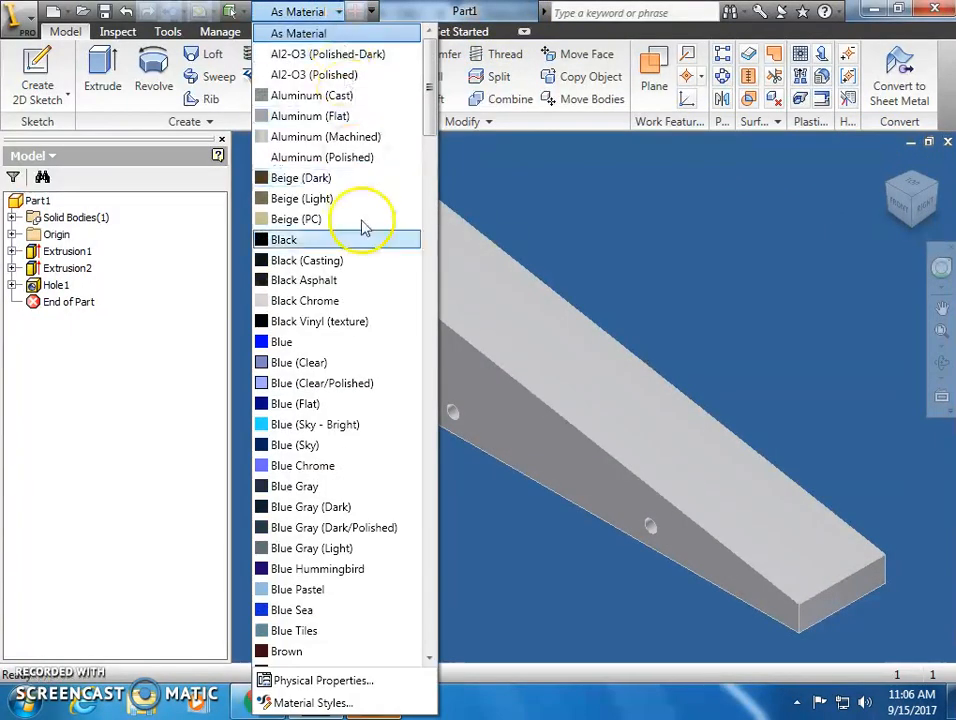
pyautogui.click(300, 362)
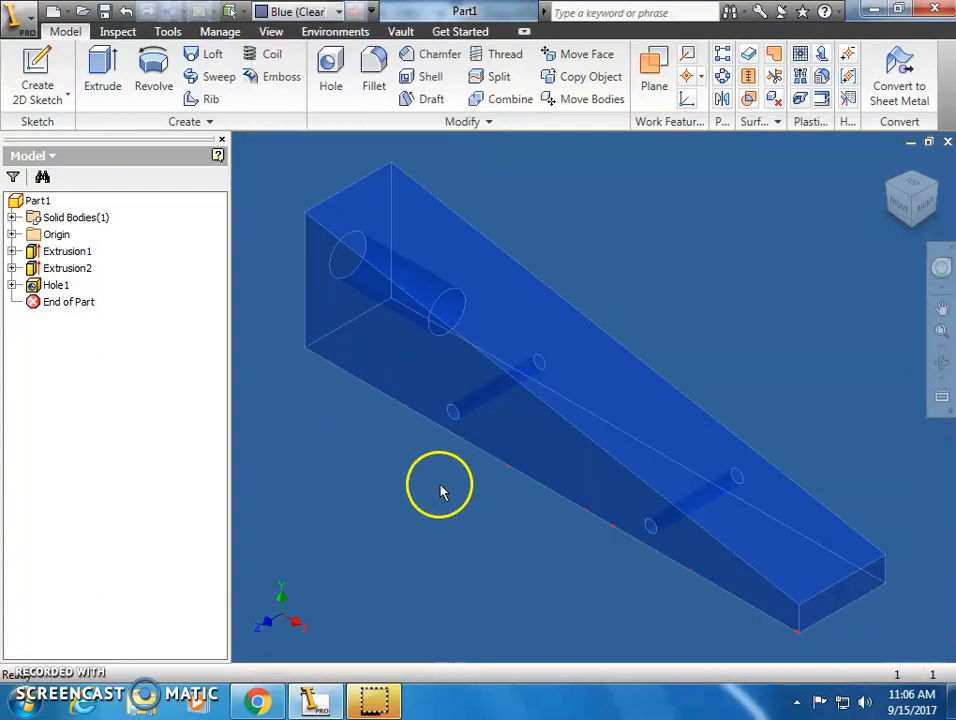
pyautogui.click(897, 212)
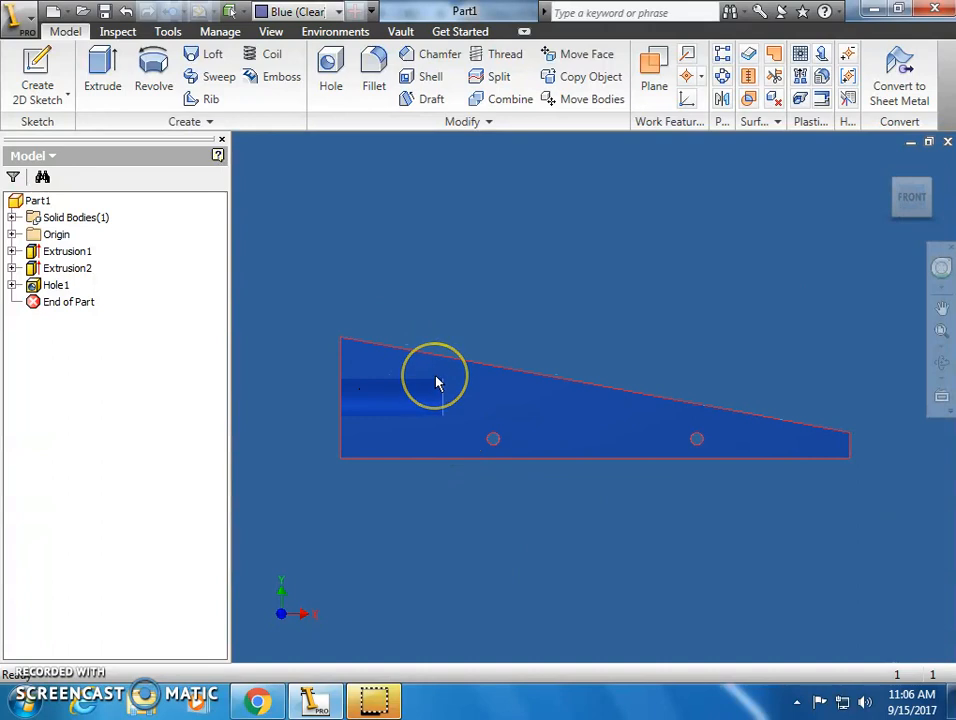
pyautogui.click(889, 164)
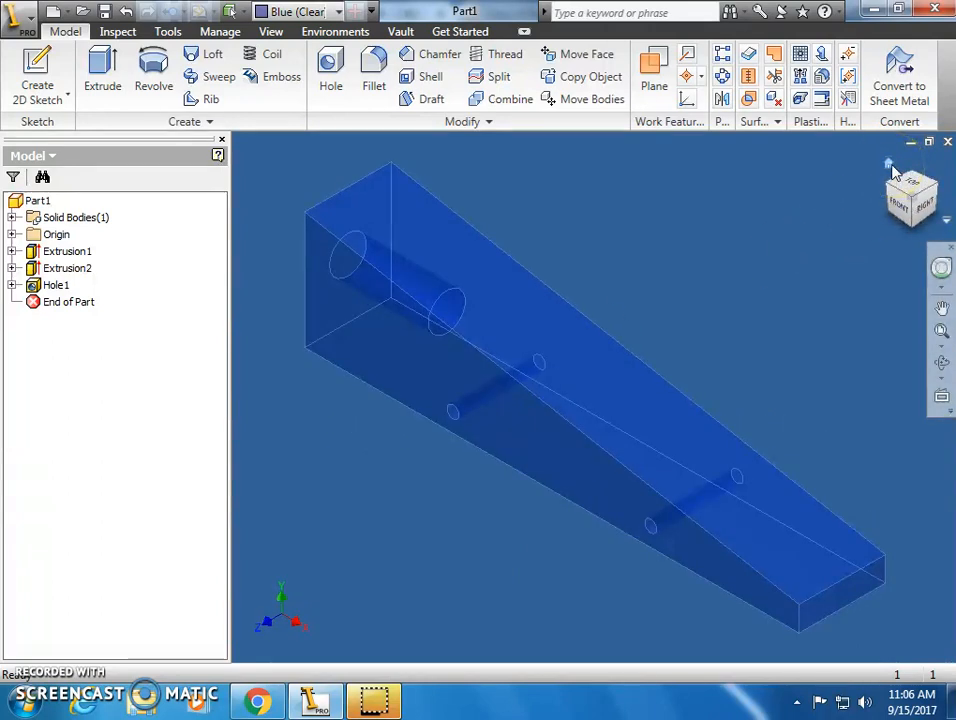
# Save the part as Dragster Blank, replacing the existing file of that name
pyautogui.click(18, 18)
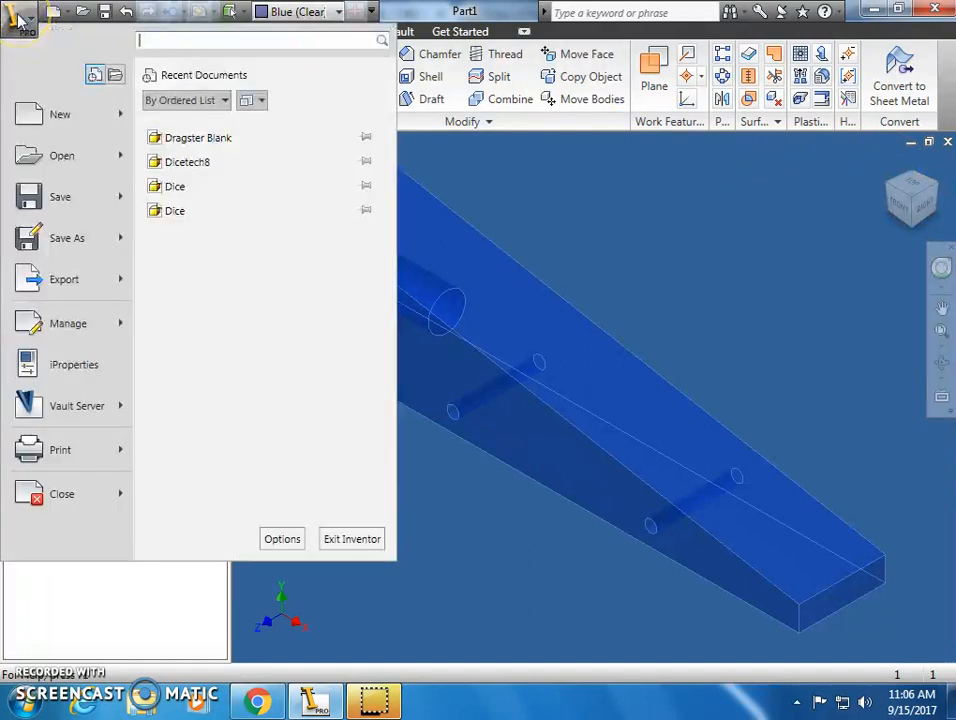
pyautogui.click(61, 226)
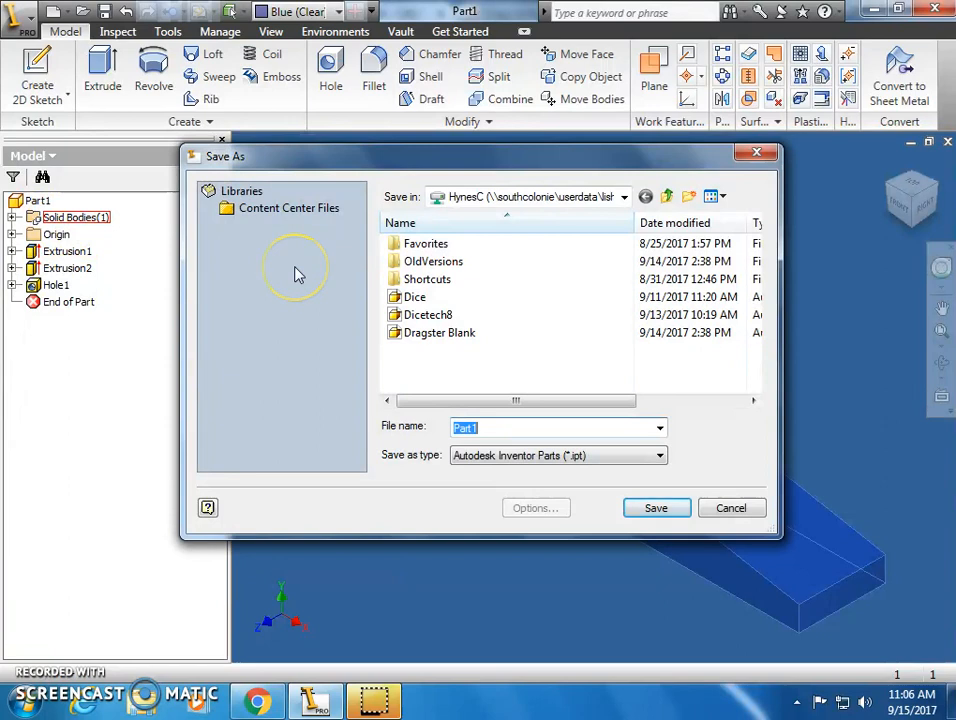
pyautogui.click(450, 334)
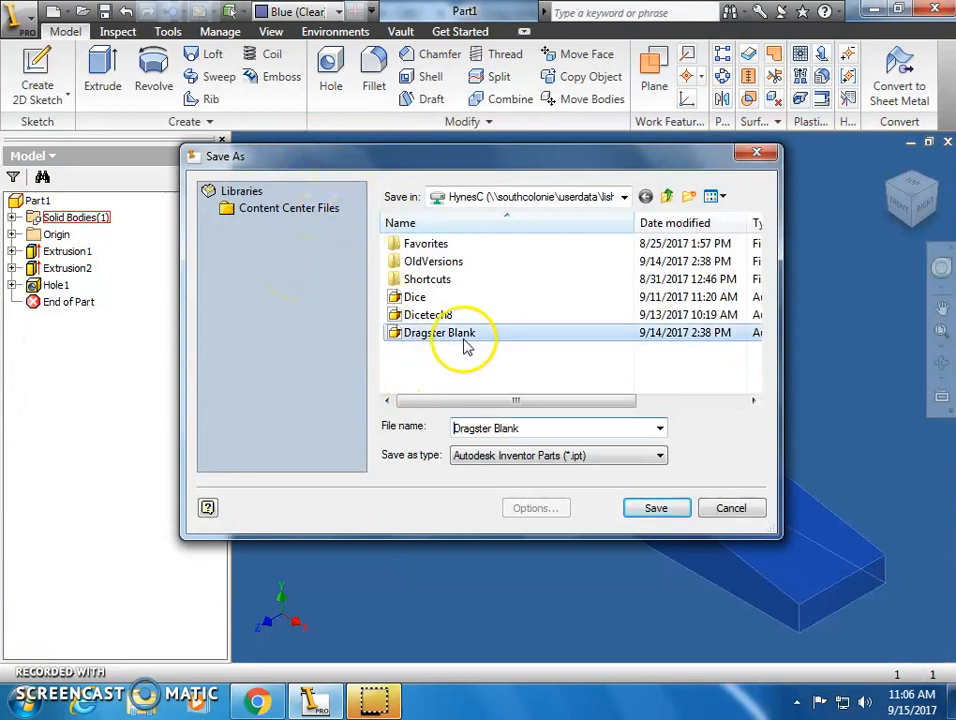
pyautogui.click(640, 507)
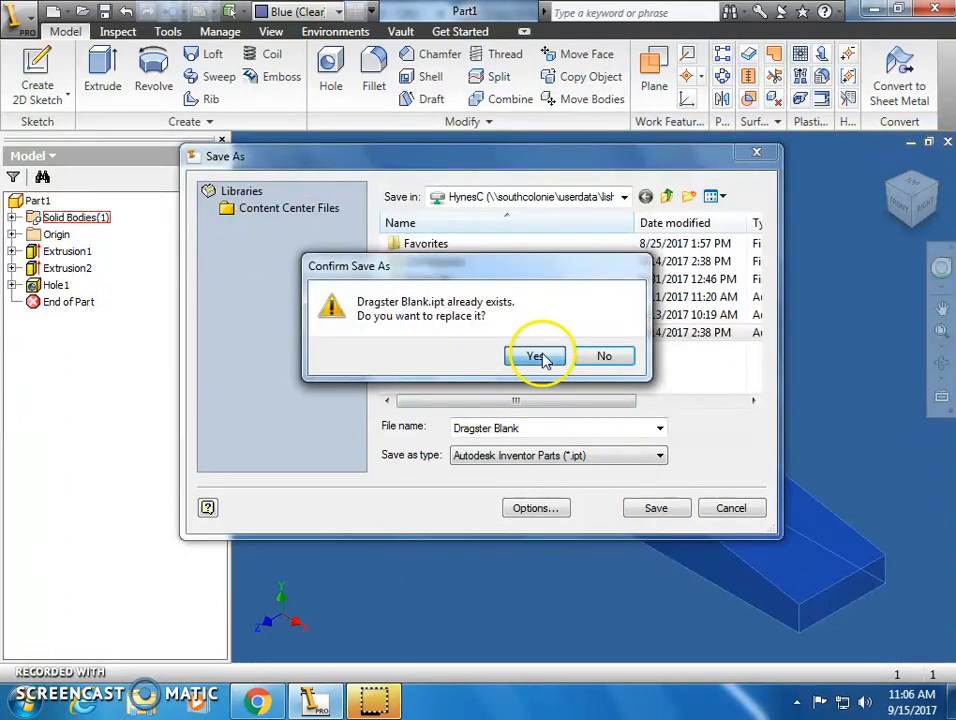
pyautogui.click(546, 357)
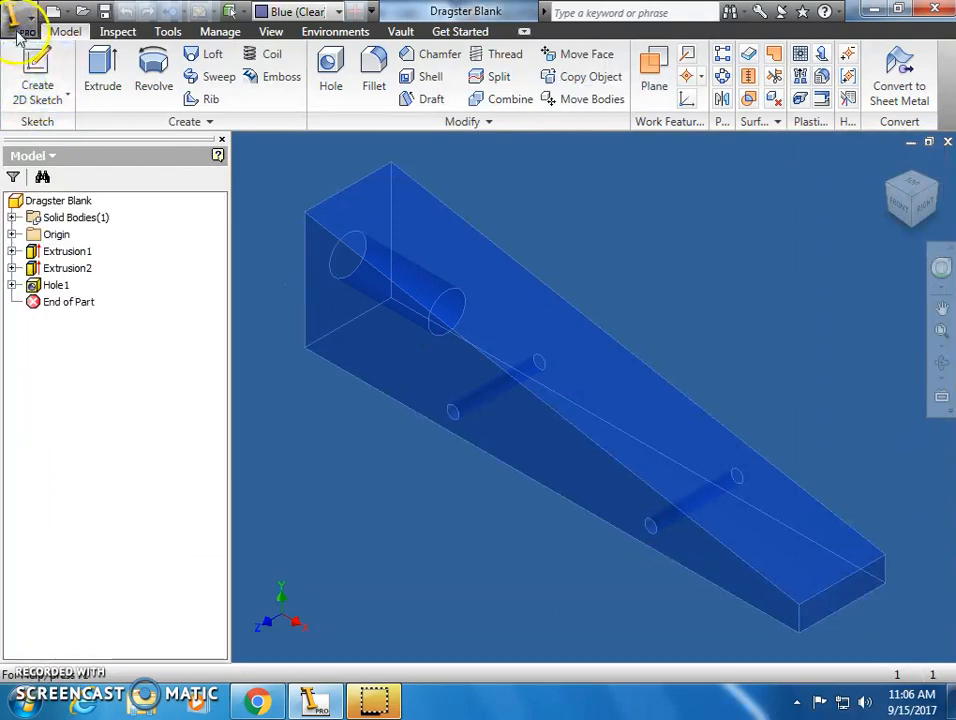
# Save a second copy of the part under the file name Dragster Design 1
pyautogui.click(19, 18)
pyautogui.click(60, 240)
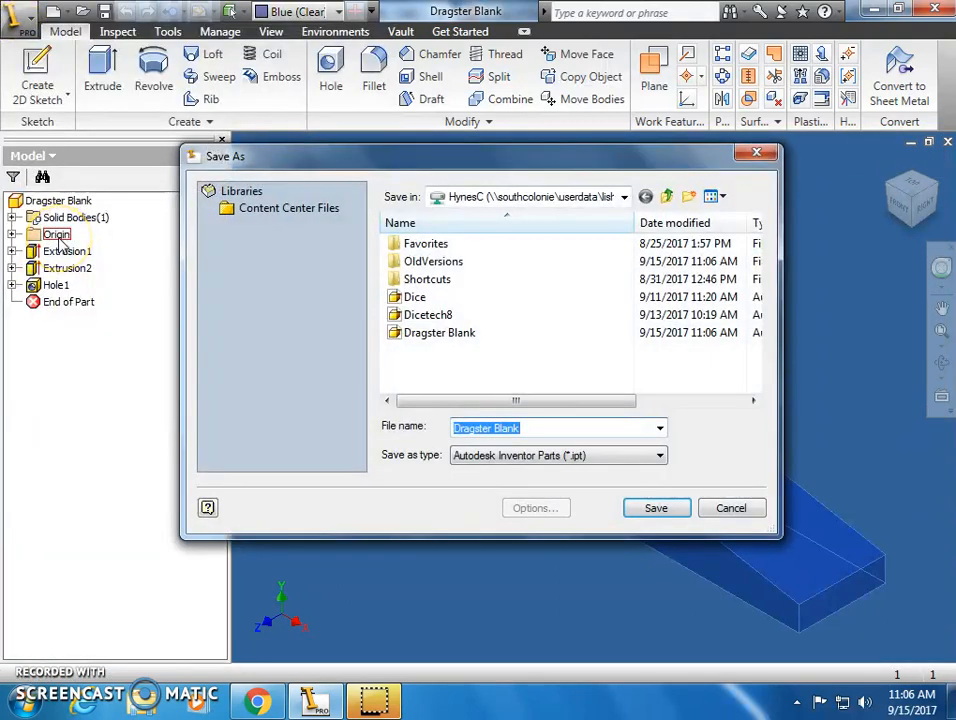
pyautogui.press('BackSpace')
pyautogui.press('BackSpace')
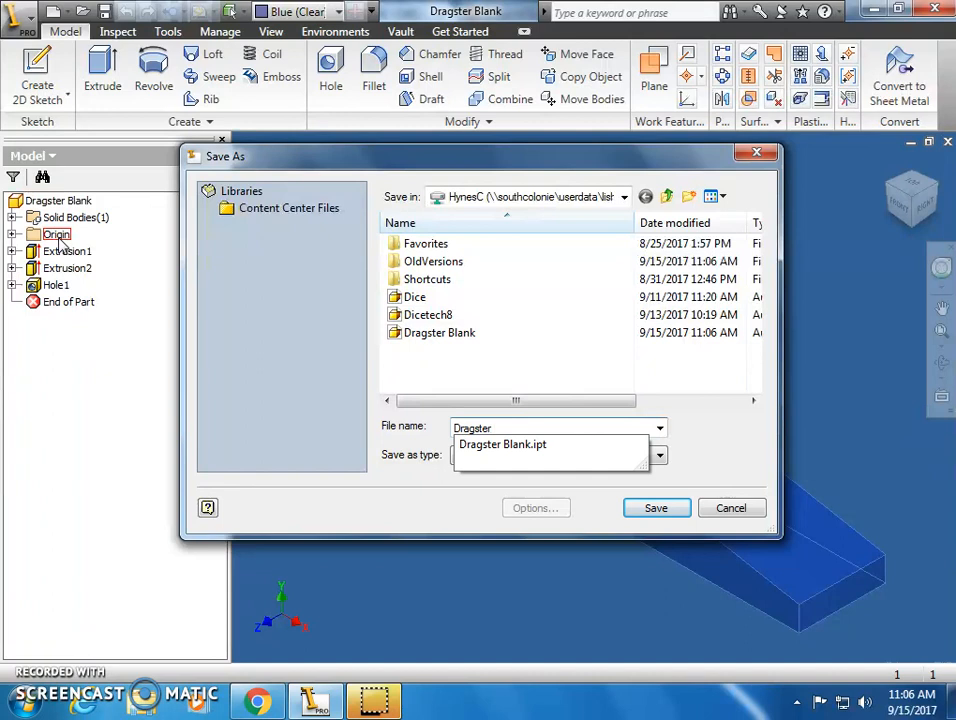
pyautogui.write('Design 1')
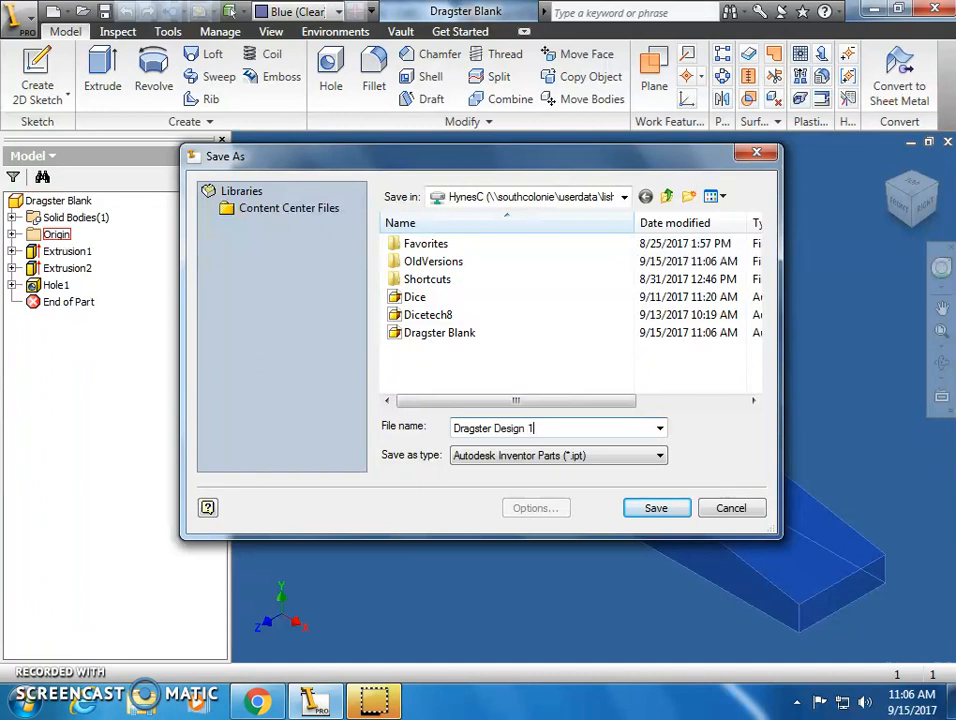
pyautogui.press('Return')
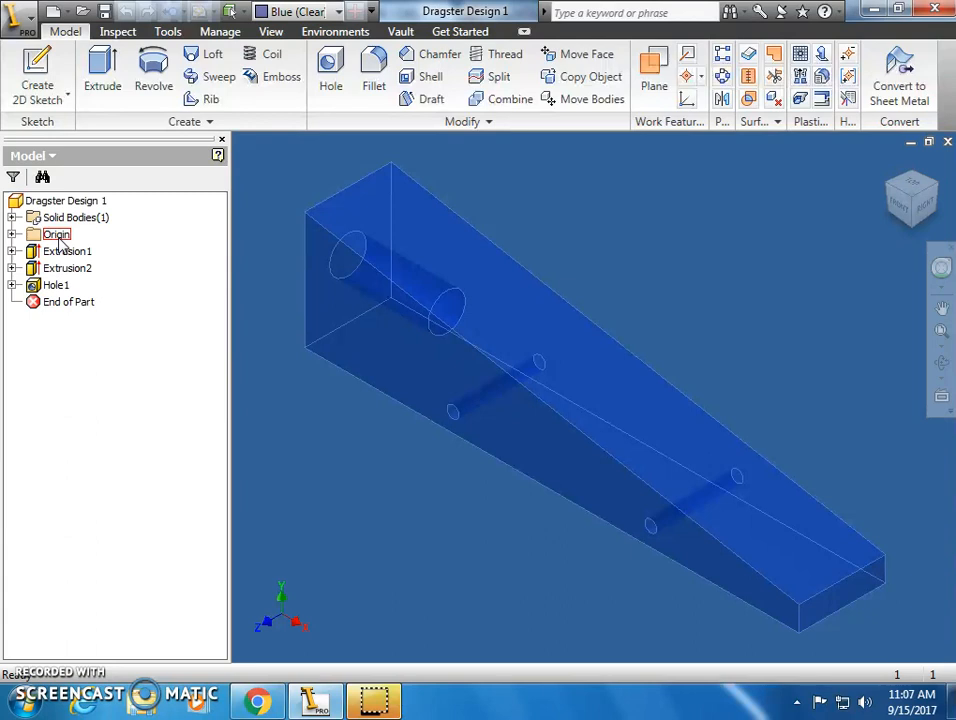
pyautogui.click(13, 268)
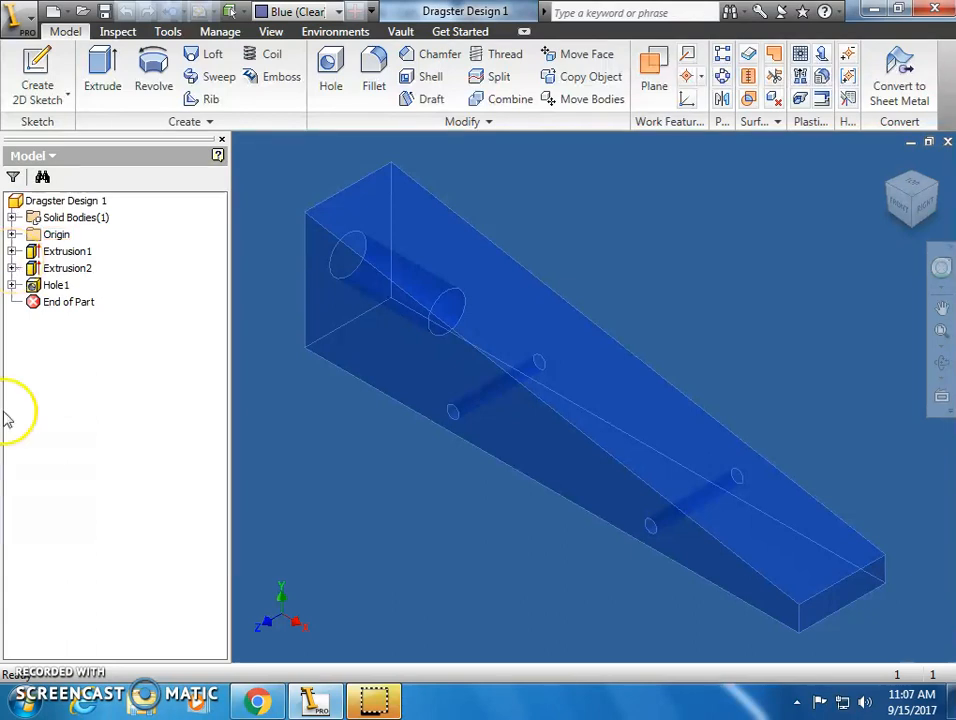